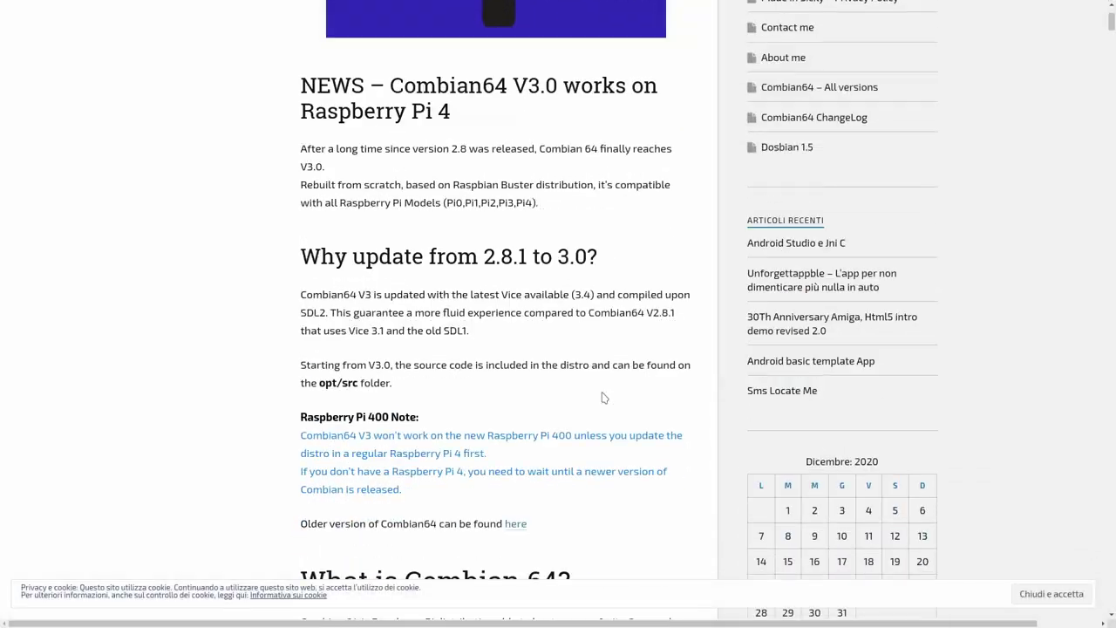
Step: Examine the Combian 64 page for release notes, Raspberry Pi compatibility, example projects and download availability
drag(302, 355, 415, 428)
click(420, 439)
scroll(418, 393, up, 7)
scroll(716, 356, down, 5)
scroll(716, 356, down, 13)
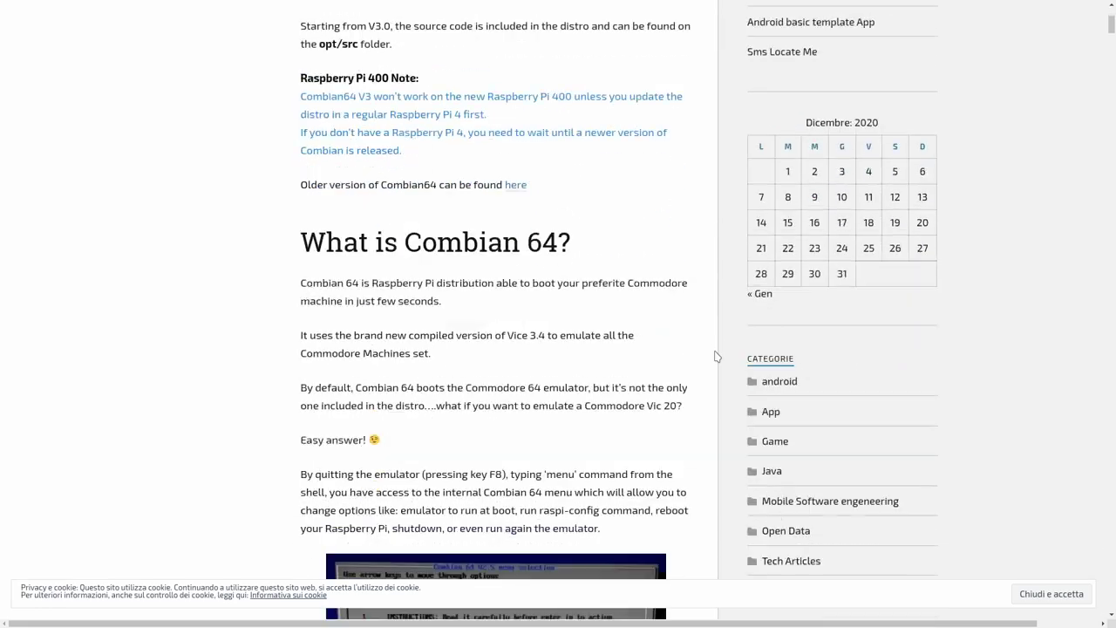
scroll(717, 356, down, 5)
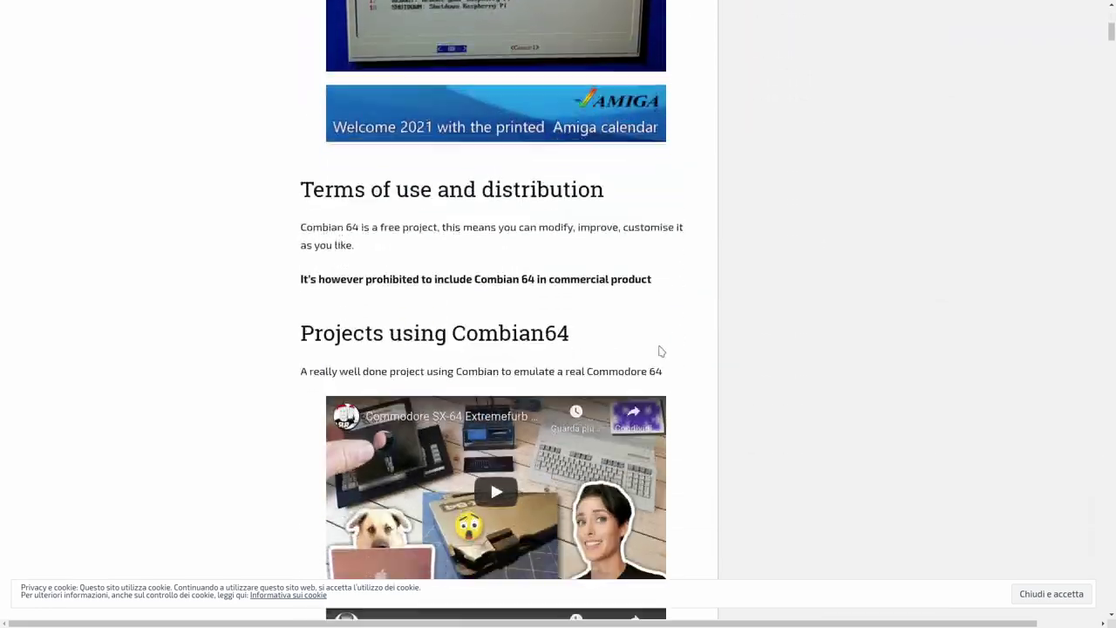
scroll(660, 351, down, 1)
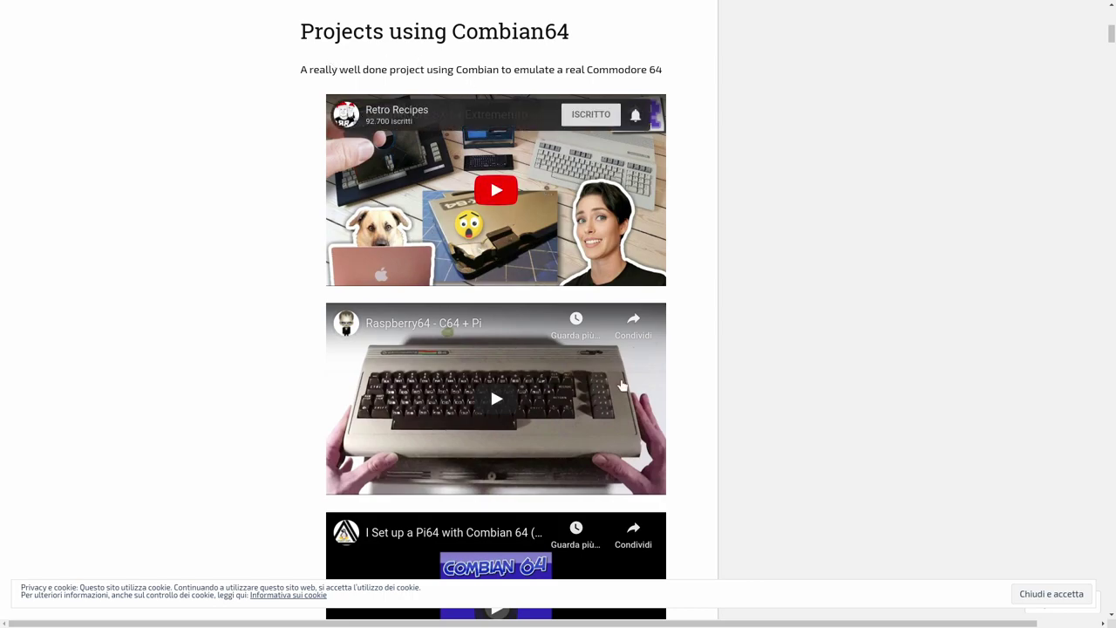
scroll(687, 397, down, 1)
scroll(687, 398, down, 5)
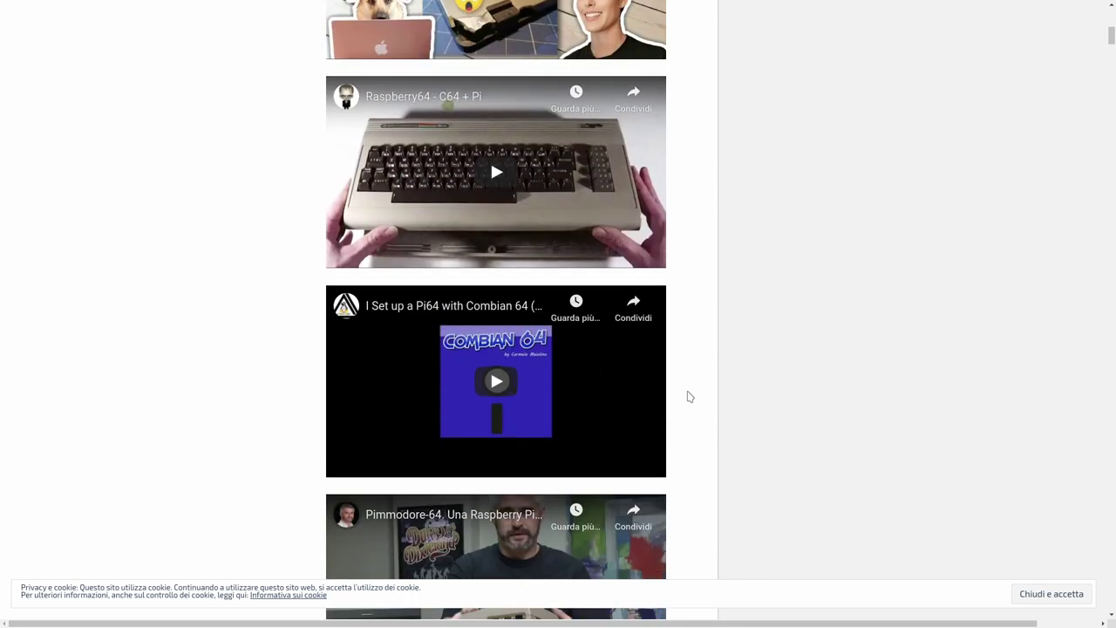
scroll(689, 397, down, 3)
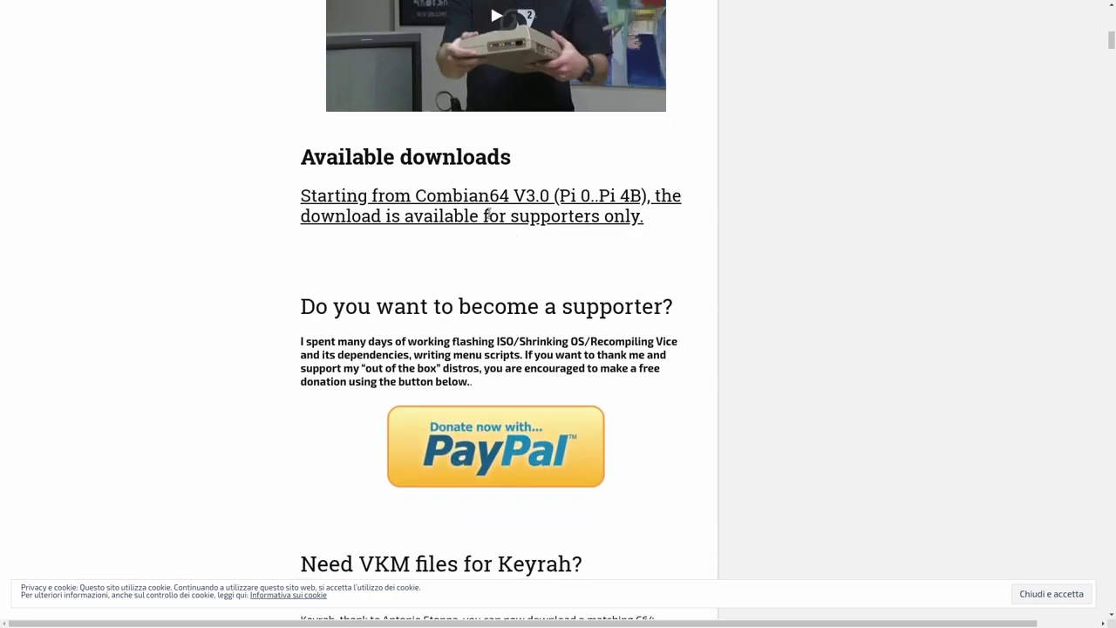
scroll(459, 243, down, 1)
scroll(459, 242, down, 1)
scroll(457, 242, down, 3)
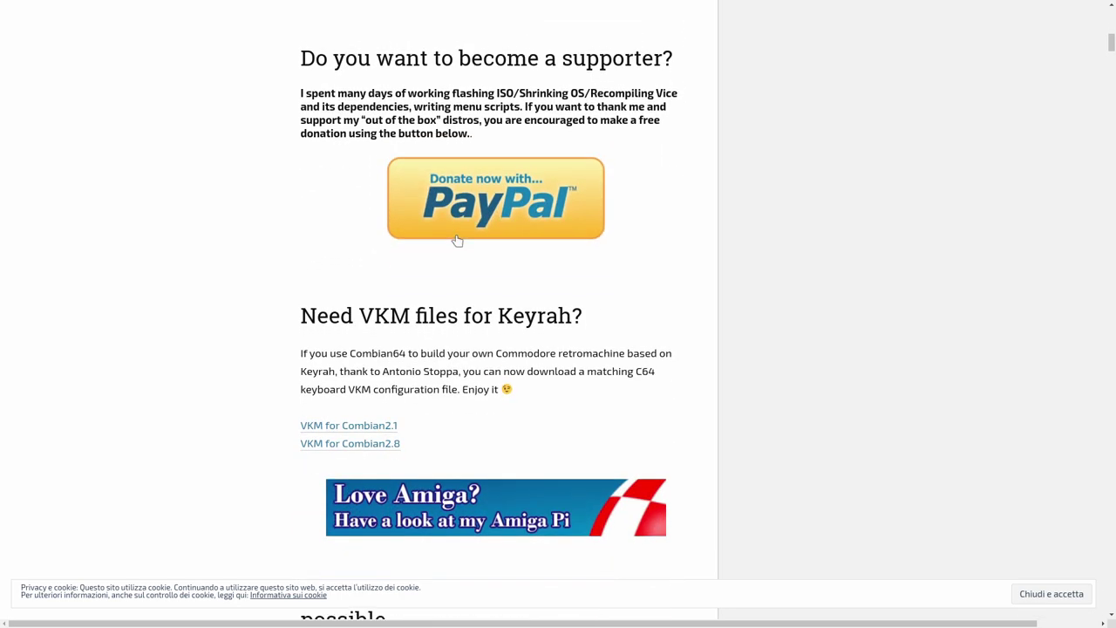
scroll(385, 259, down, 2)
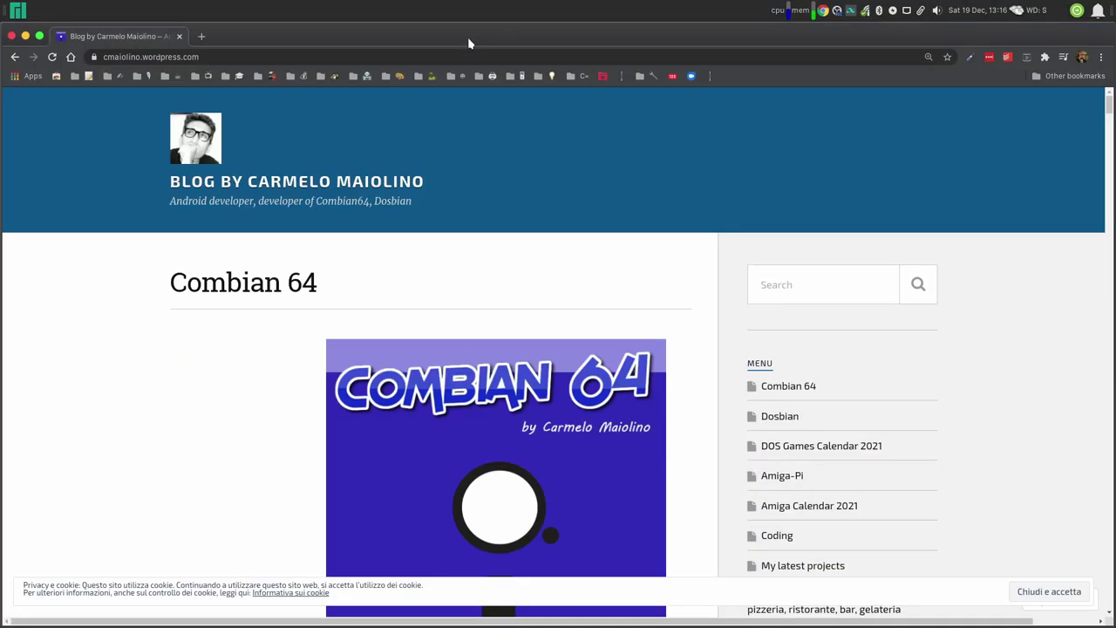
Step: Try to download CombianV3.0.7z from Google Drive despite the missing virus scan
click(467, 58)
text(drive.google.com)
key(Return)
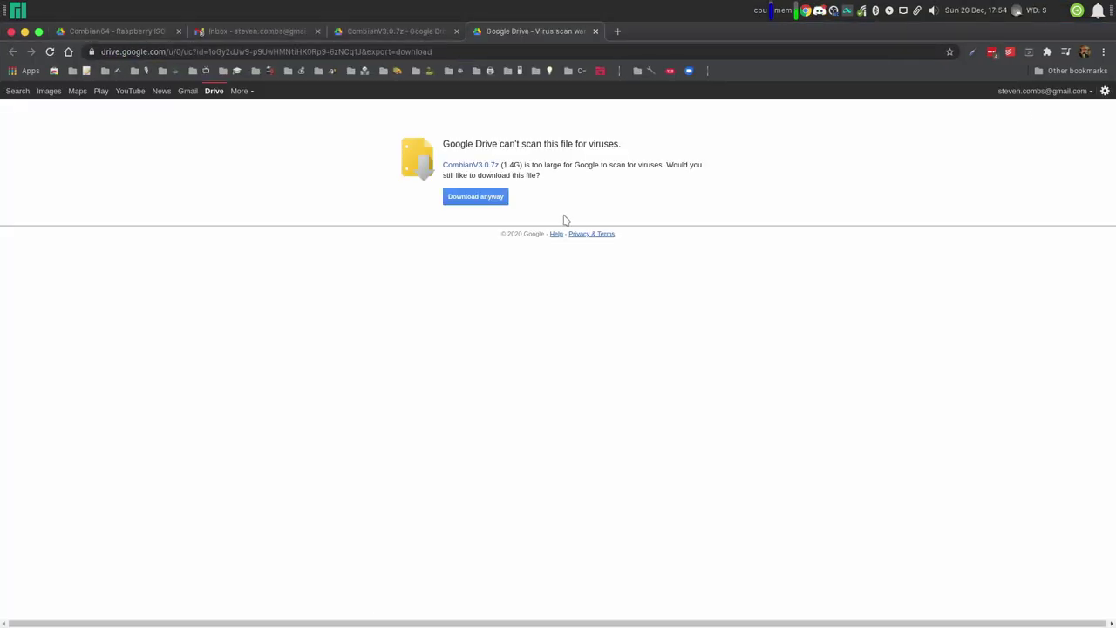
click(483, 197)
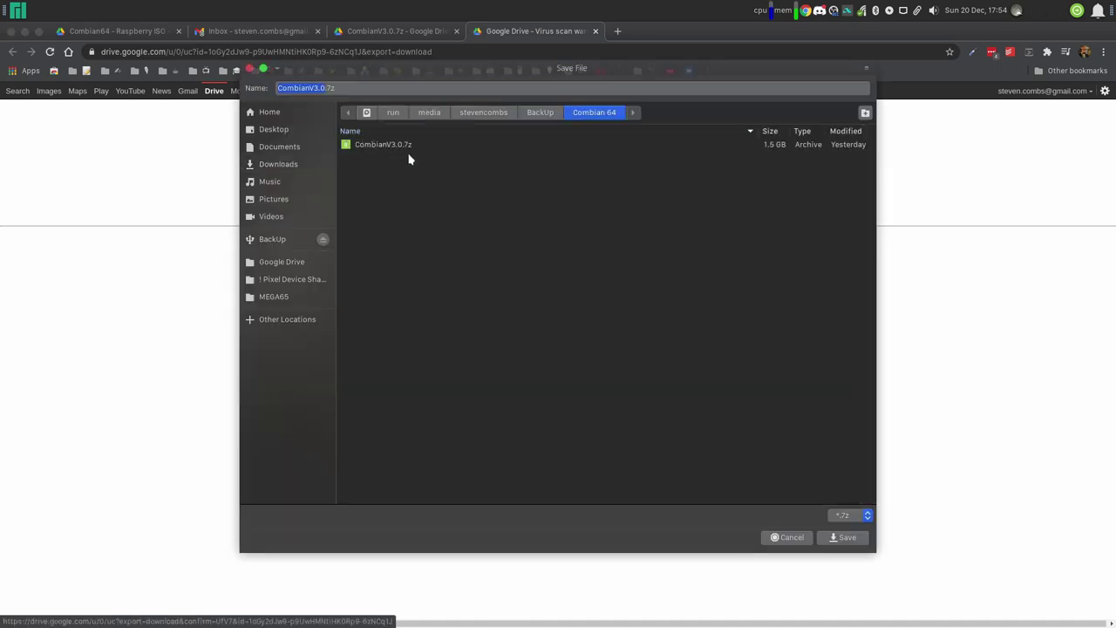
click(788, 537)
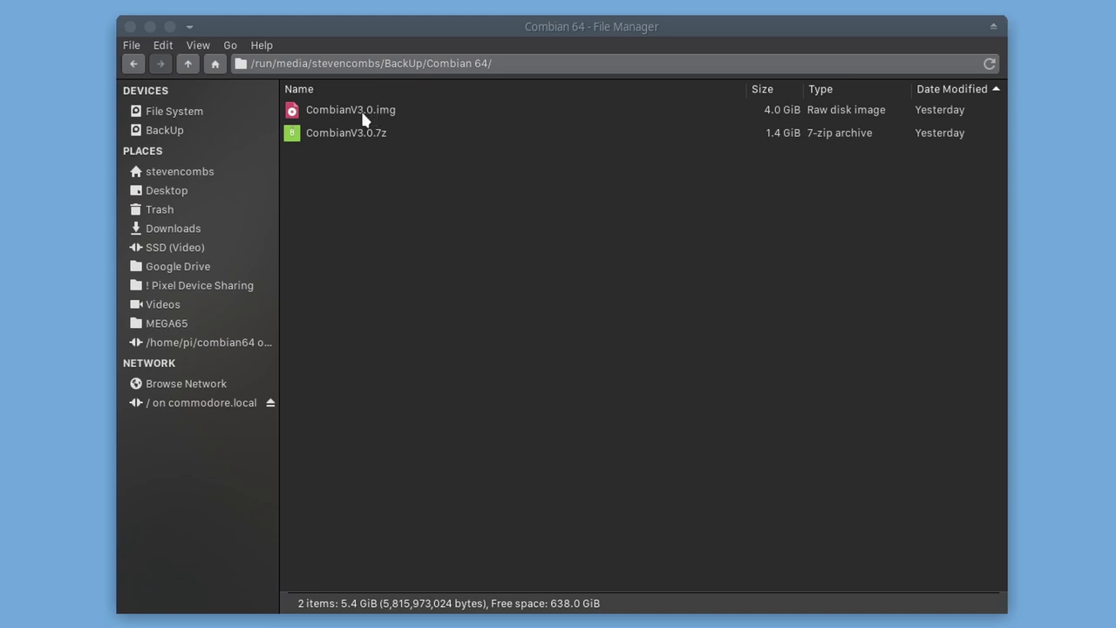
Step: Inspect the contents of CombianV3.0.7z in 7-Zip FM, close the archive, and select the extracted CombianV3.0.img file
key(ctrl+space)
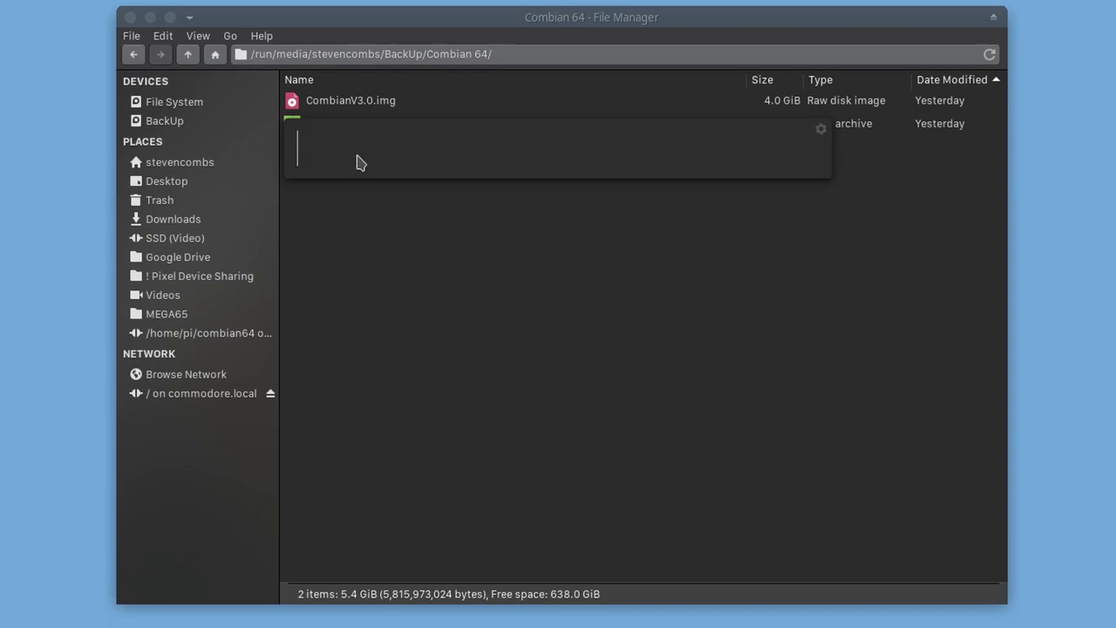
text(7z)
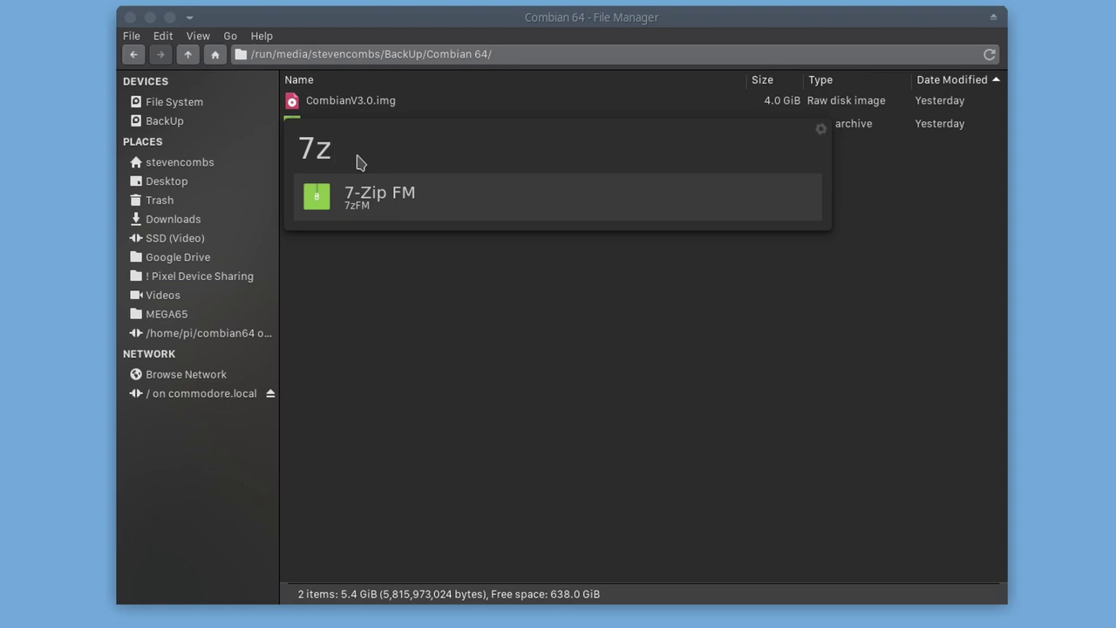
key(Return)
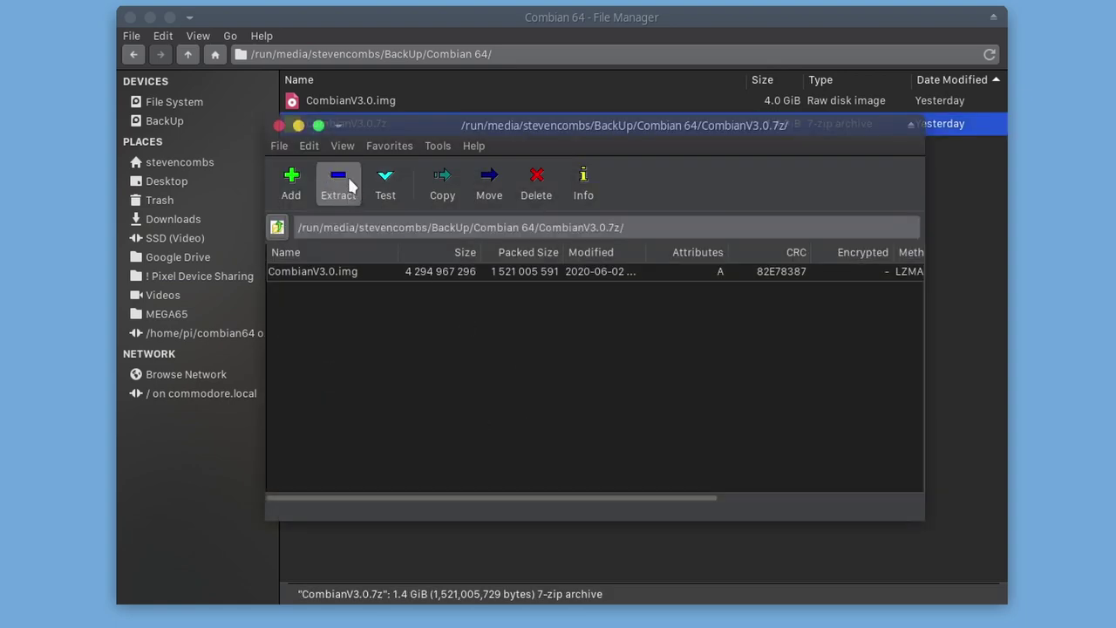
click(278, 124)
click(364, 176)
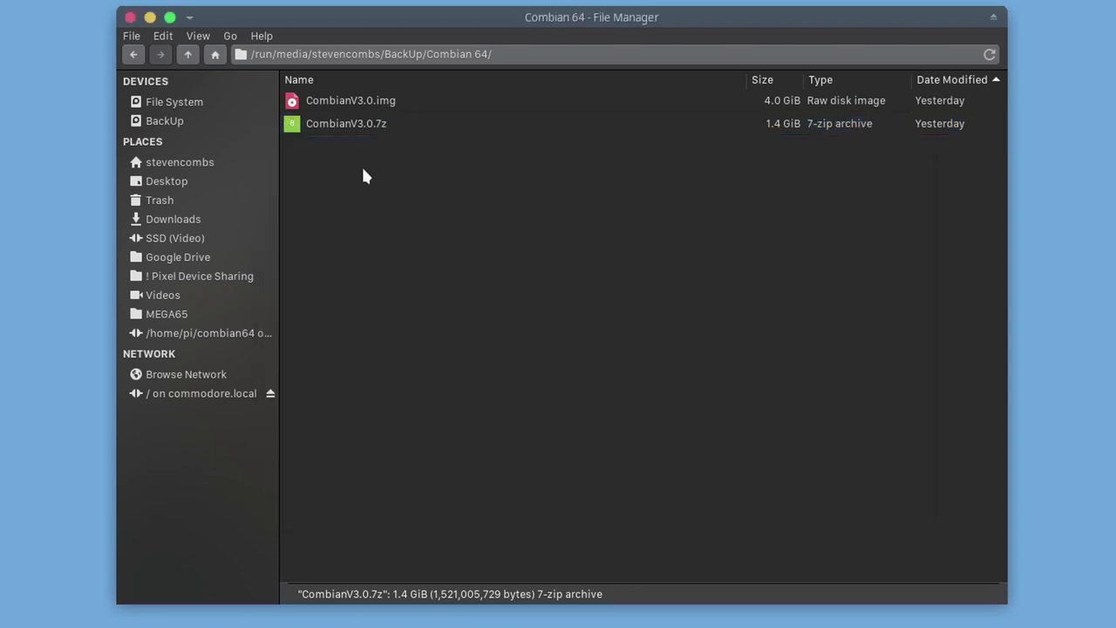
click(355, 101)
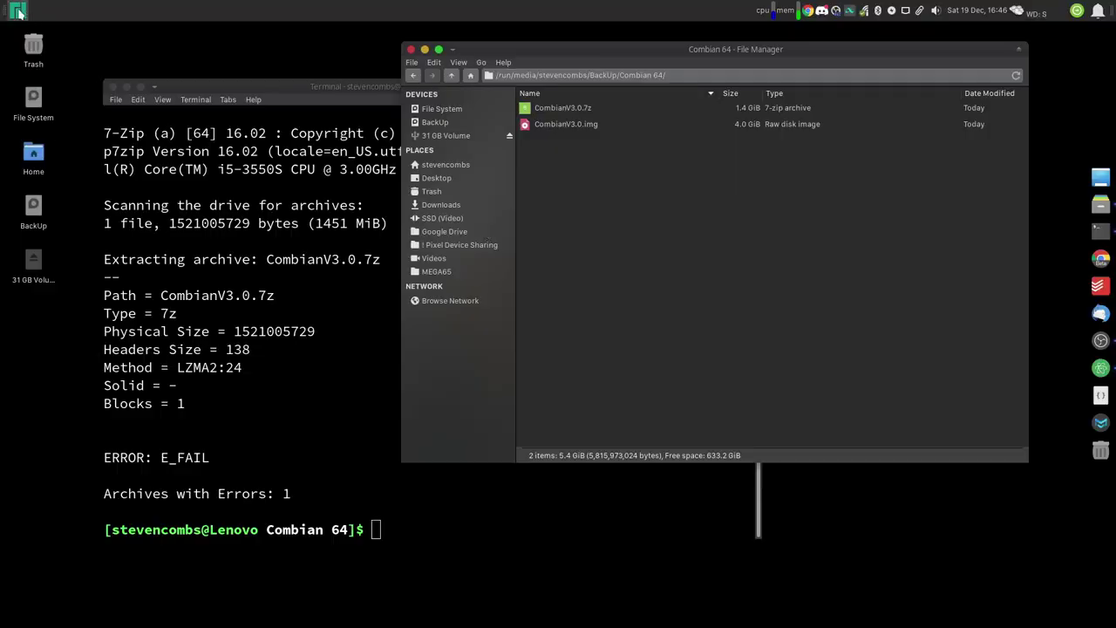
Step: Launch balenaEtcher and choose CombianV3.0.img from the BackUp drive as the image to flash
click(17, 10)
text(be)
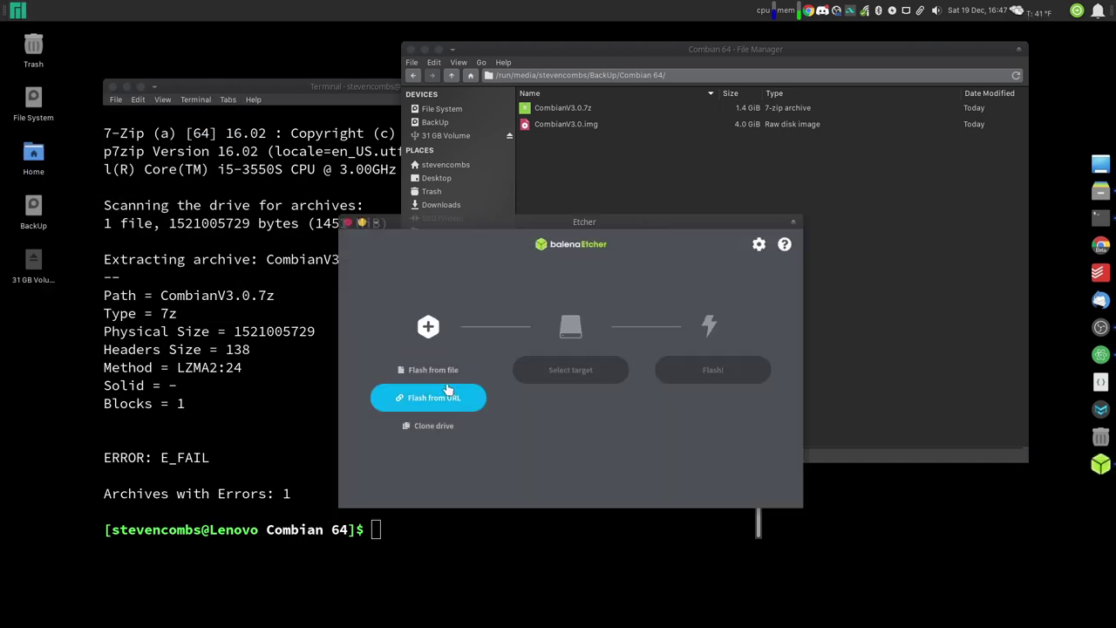
click(445, 391)
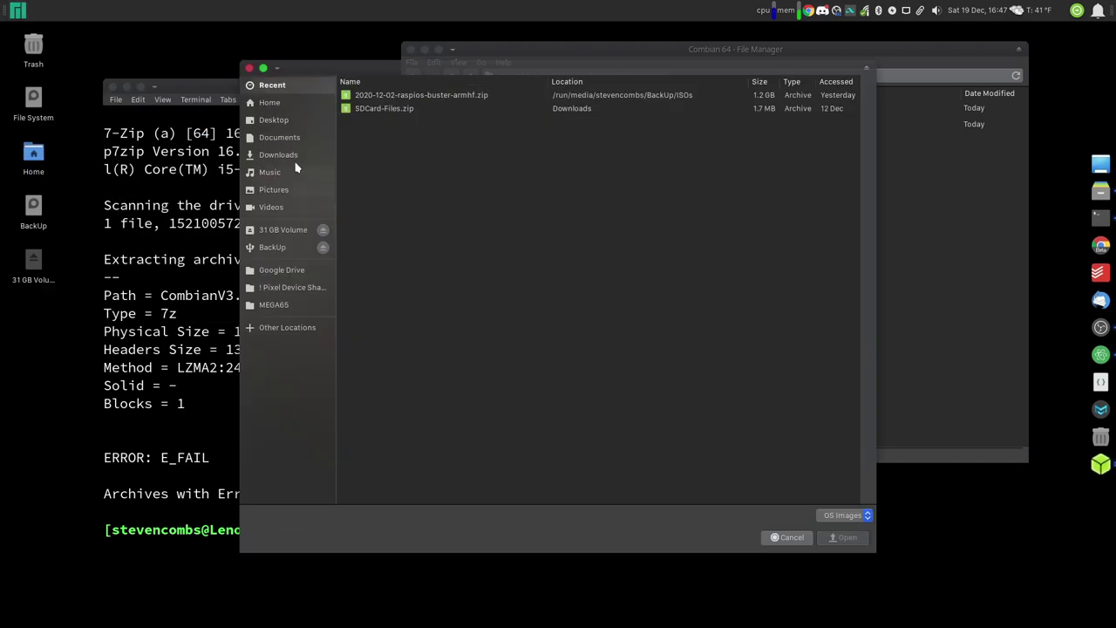
click(271, 246)
double_click(394, 121)
double_click(393, 120)
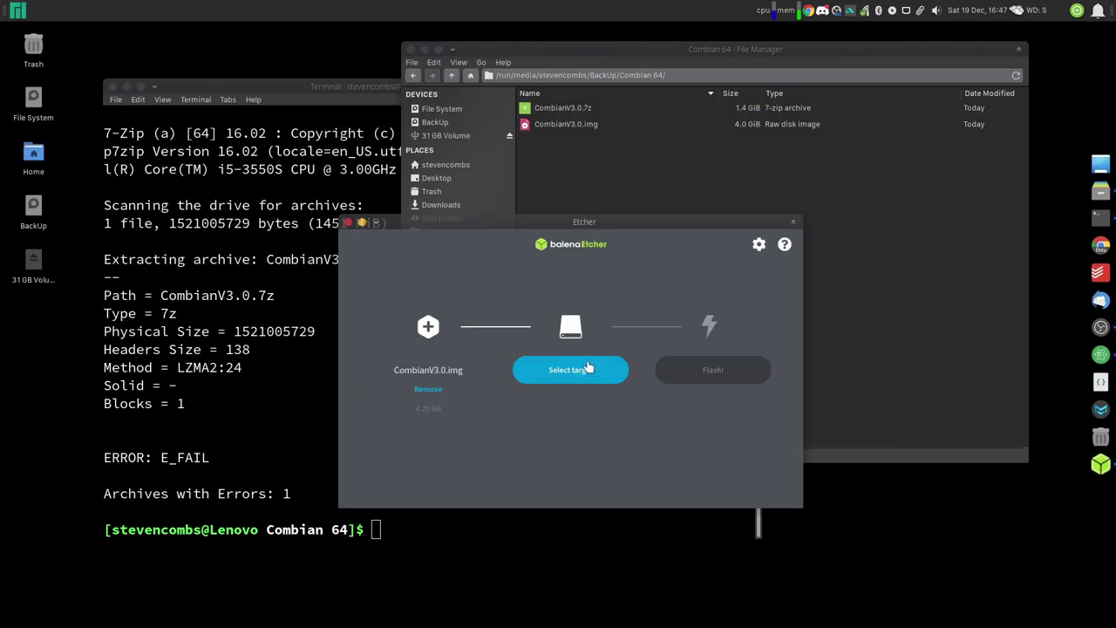
Step: Select the target drive, start flashing CombianV3.0.img, and authorise it with the account password
click(573, 370)
click(403, 338)
click(633, 479)
click(704, 372)
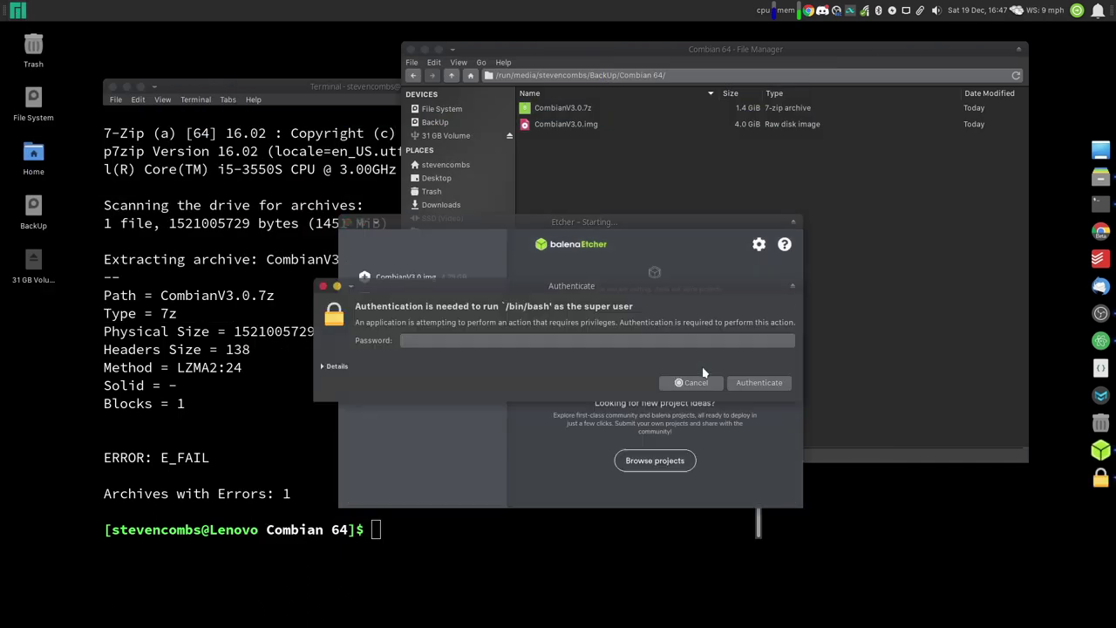
key(Return)
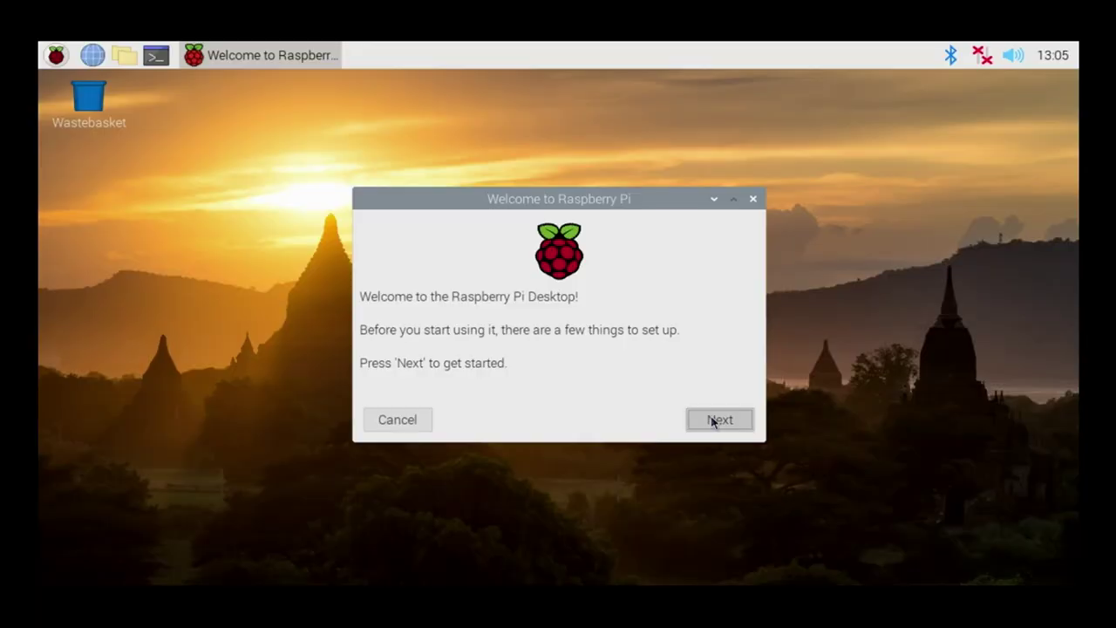
Step: Set the country to United States, language to American English and timezone to Indianapolis, with the English language and US keyboard options
click(712, 421)
click(680, 293)
click(662, 326)
click(642, 346)
click(606, 566)
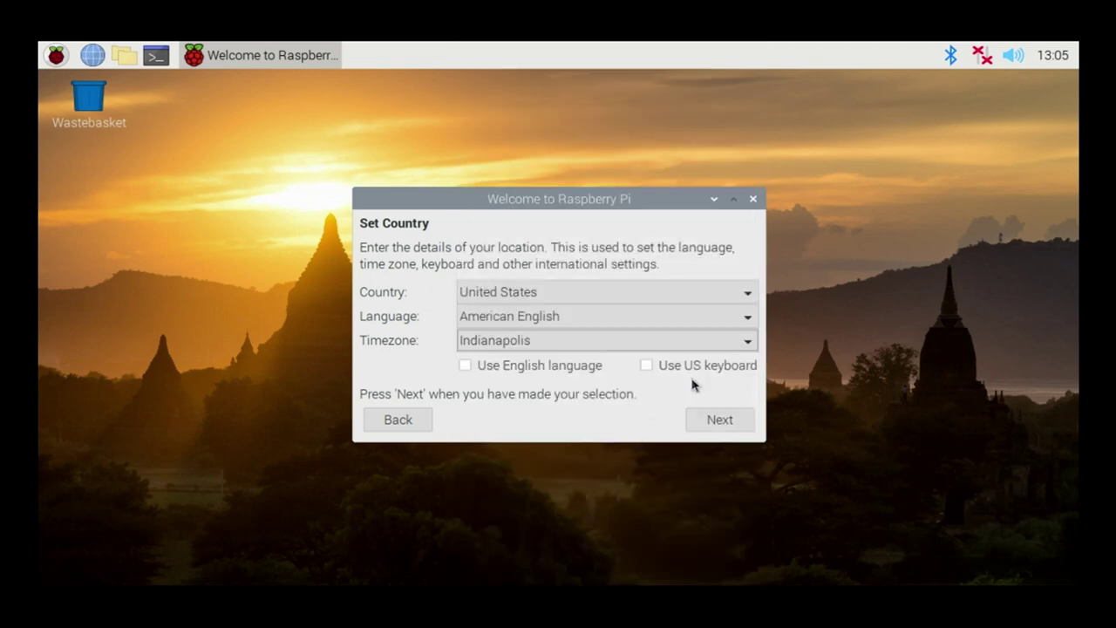
click(660, 366)
click(571, 366)
click(717, 418)
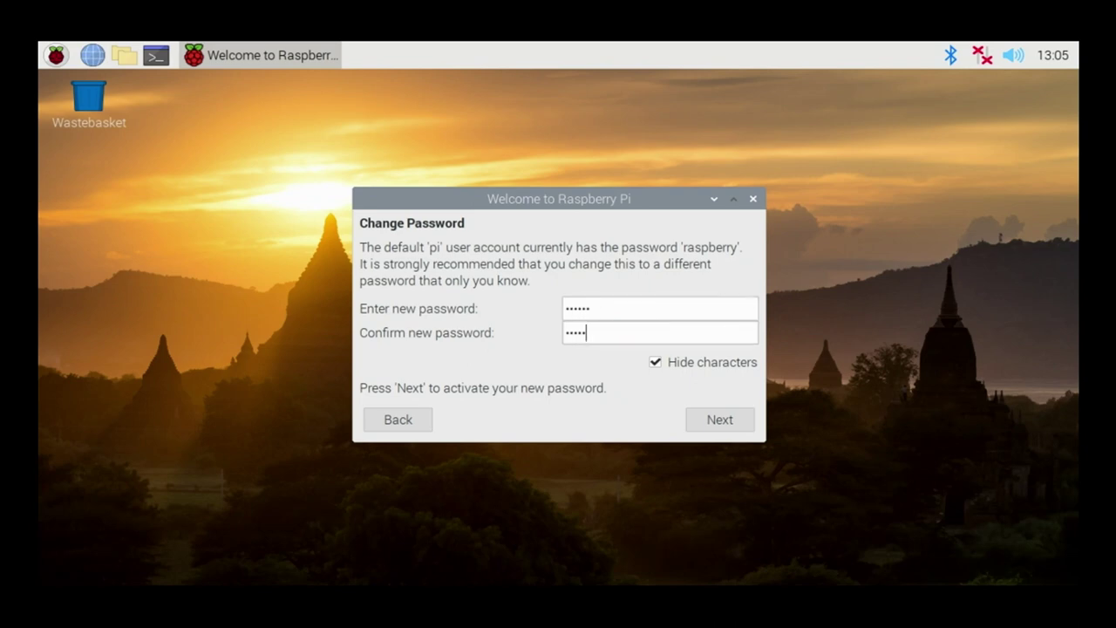
Step: Set and confirm a new password for the pi user account and complete the screen setup page
click(710, 419)
click(642, 301)
click(710, 420)
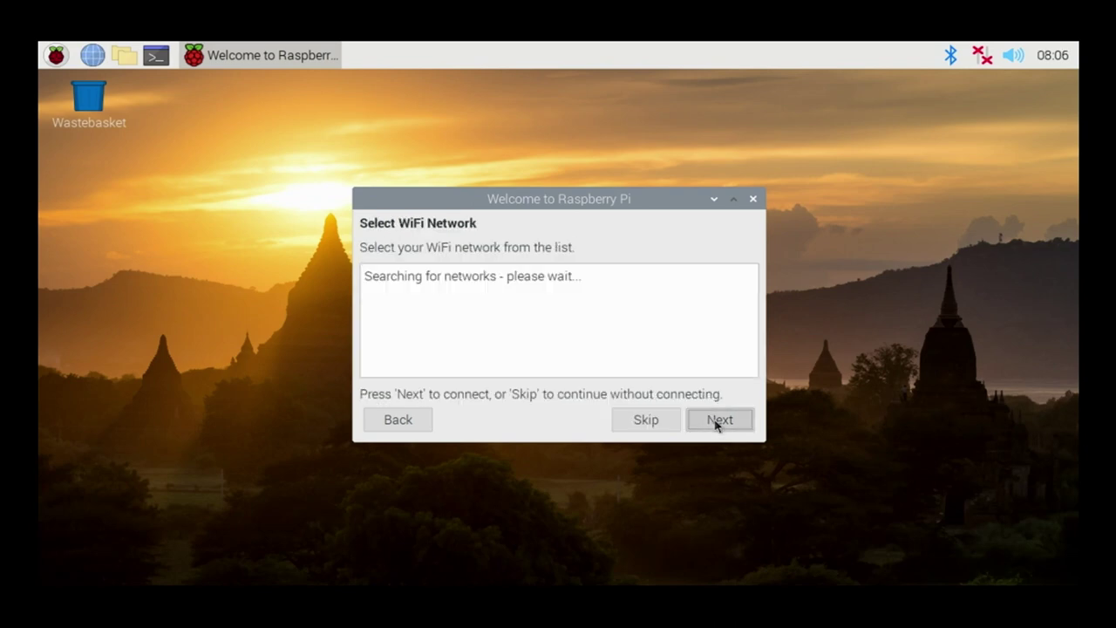
Step: Connect to the MacHome WiFi network with its password and start the software update
click(422, 324)
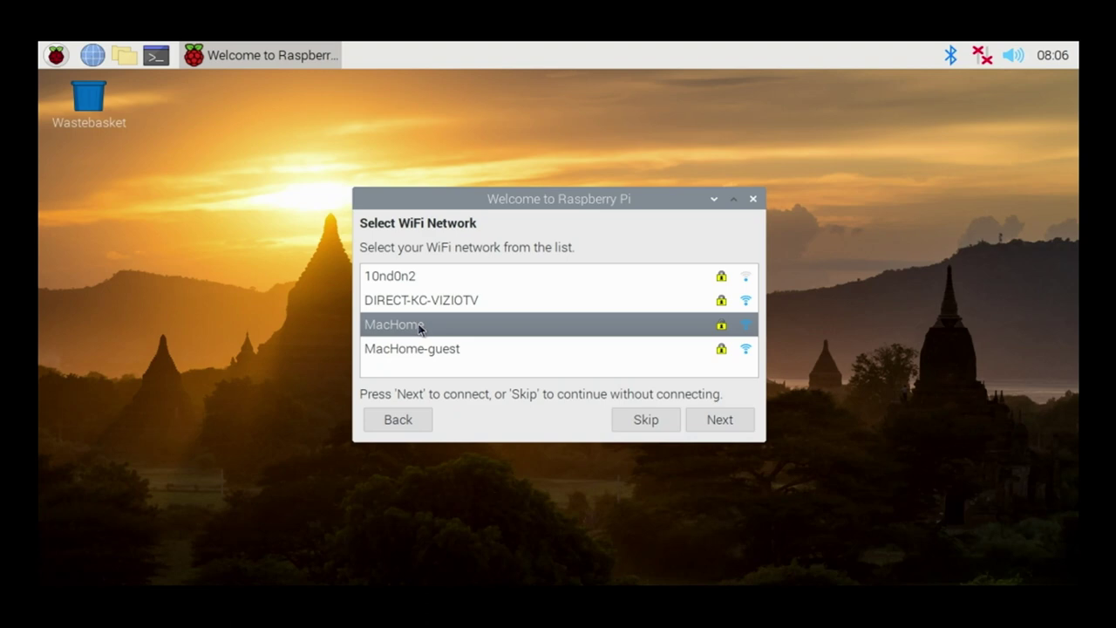
click(721, 419)
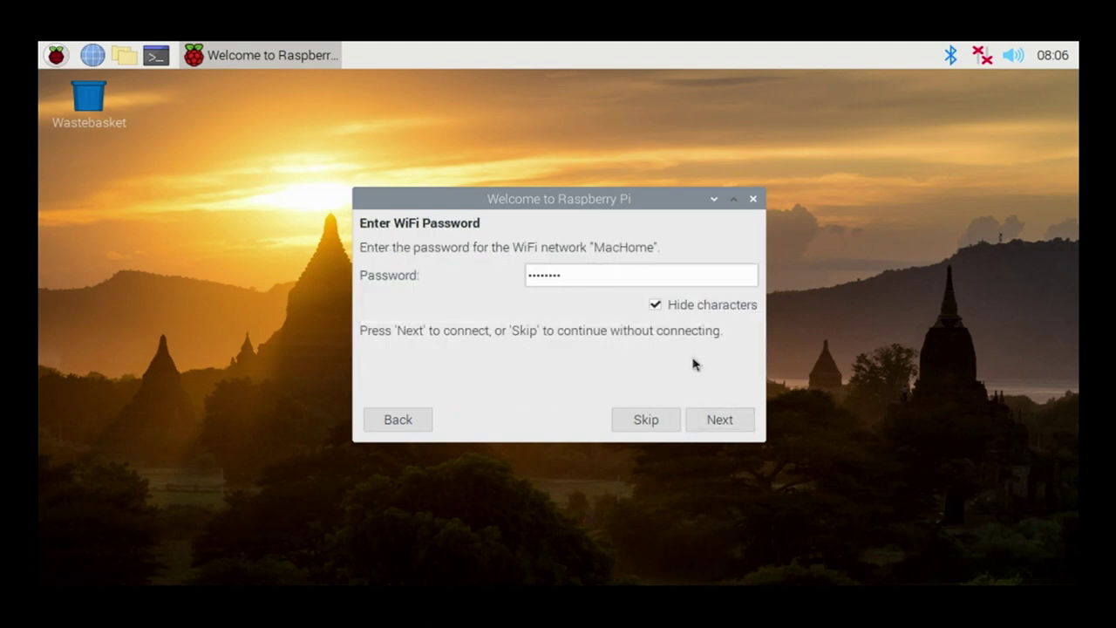
click(717, 419)
click(720, 421)
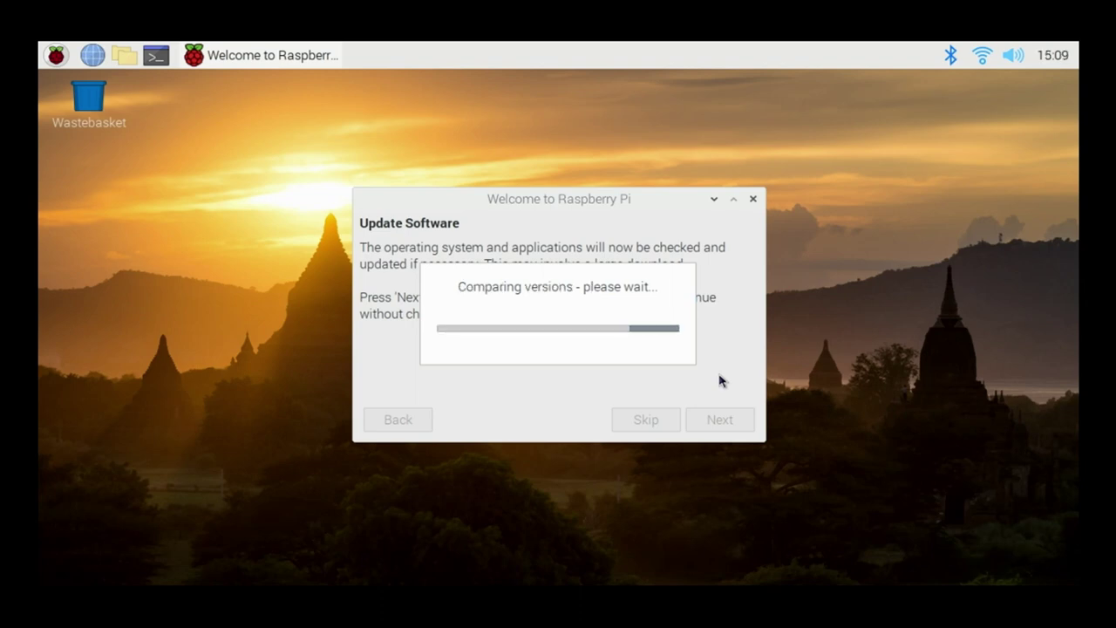
Step: Change the HDMI-1 screen resolution to 1920x1080 in Screen Configuration and apply it
click(56, 55)
mouse_move(199, 266)
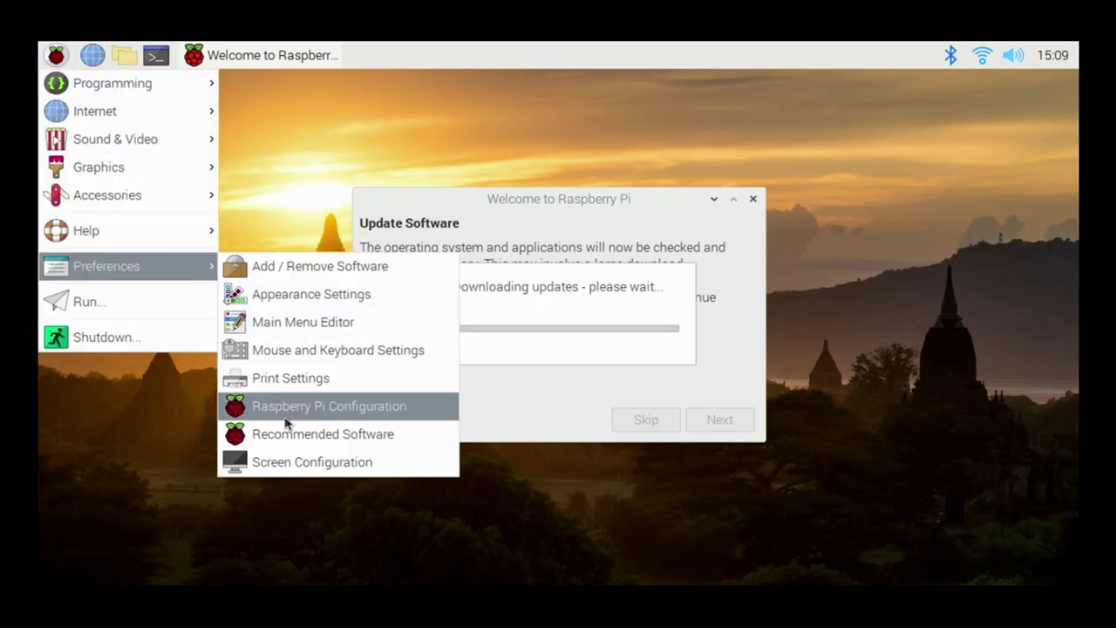
click(291, 462)
click(192, 257)
mouse_move(194, 328)
mouse_move(371, 331)
mouse_move(517, 341)
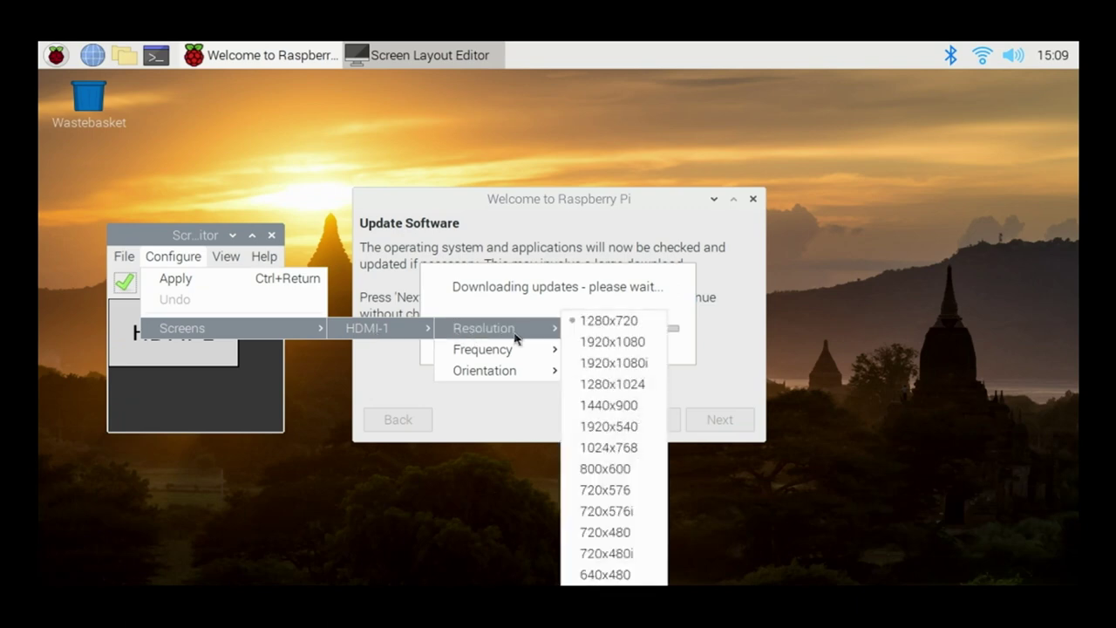
click(612, 342)
click(124, 280)
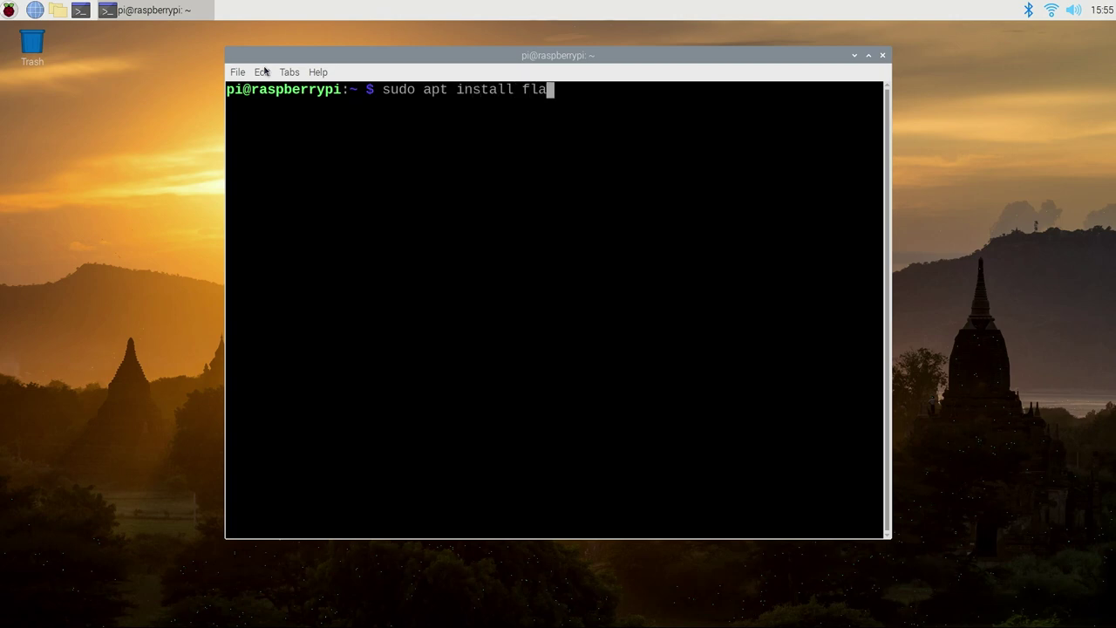
Step: Install flatpak through apt in the terminal and try to install vice with flatpak
key(Return)
key(Return)
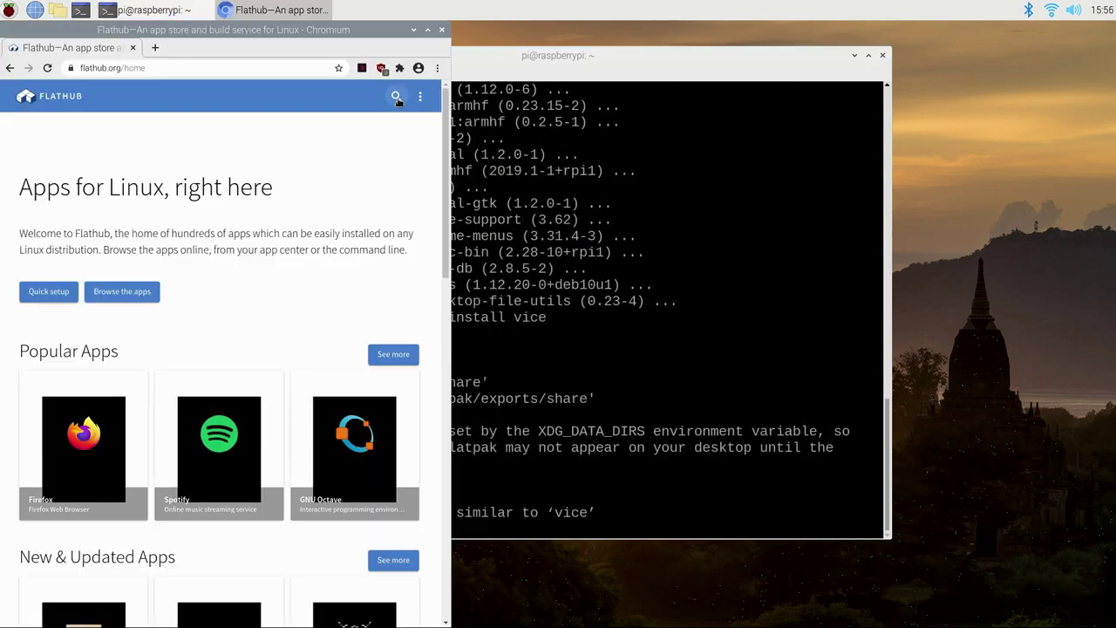
Step: Search Flathub for vice, open the VICE emulator page, and download and keep its flatpakref file
click(396, 98)
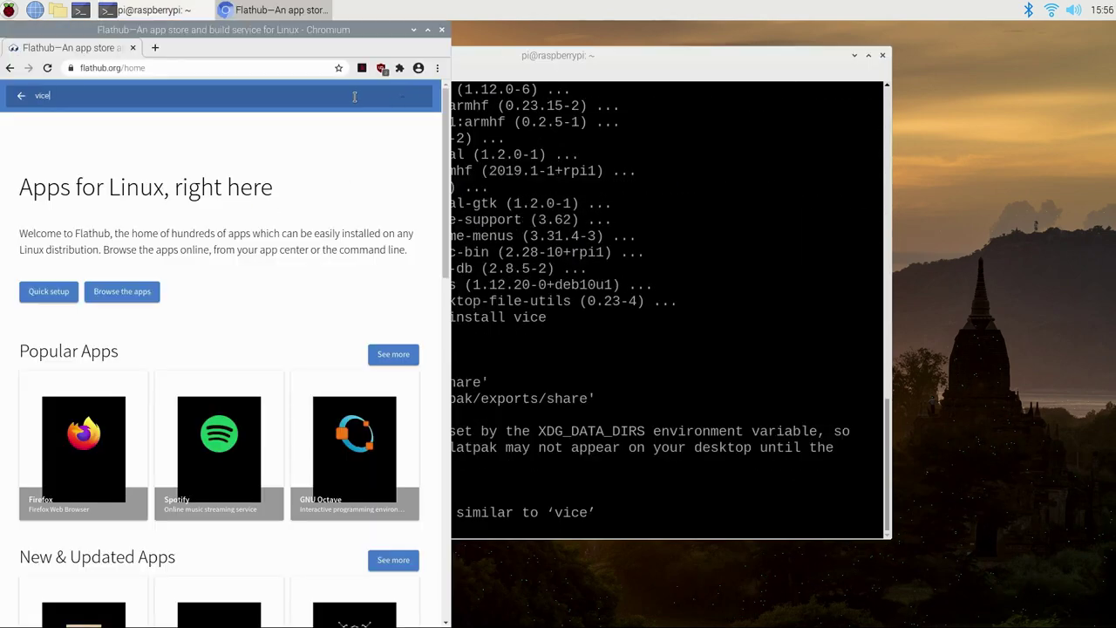
key(Return)
click(172, 339)
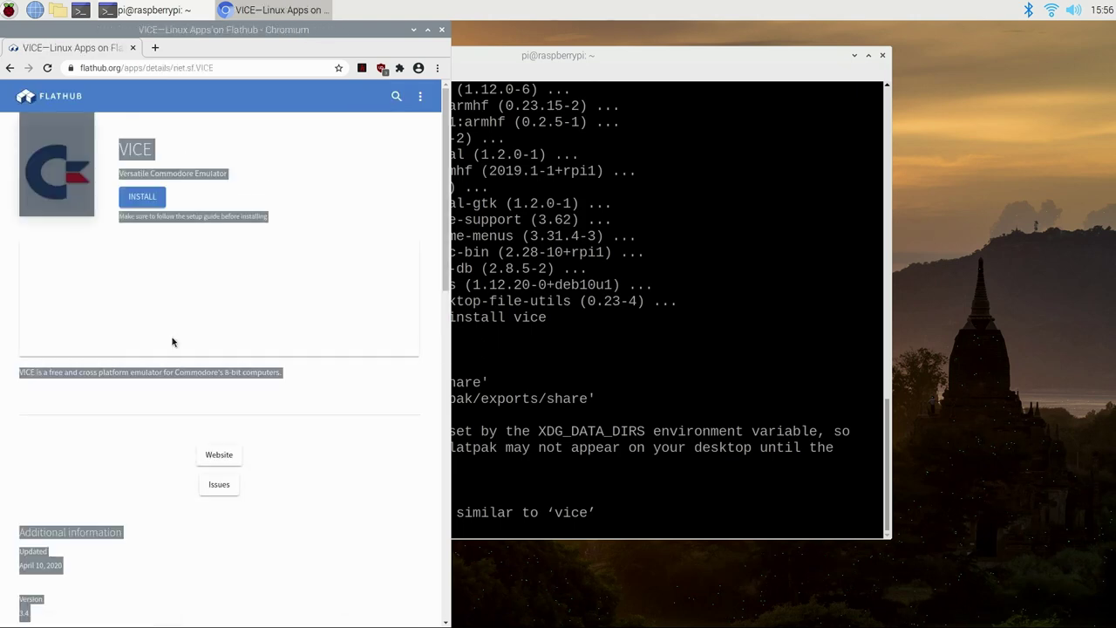
click(142, 196)
click(121, 605)
Step: In the terminal, change to the Downloads folder, list its files and start flatpak install net.sf.VICE.flatpakref
click(621, 475)
click(666, 73)
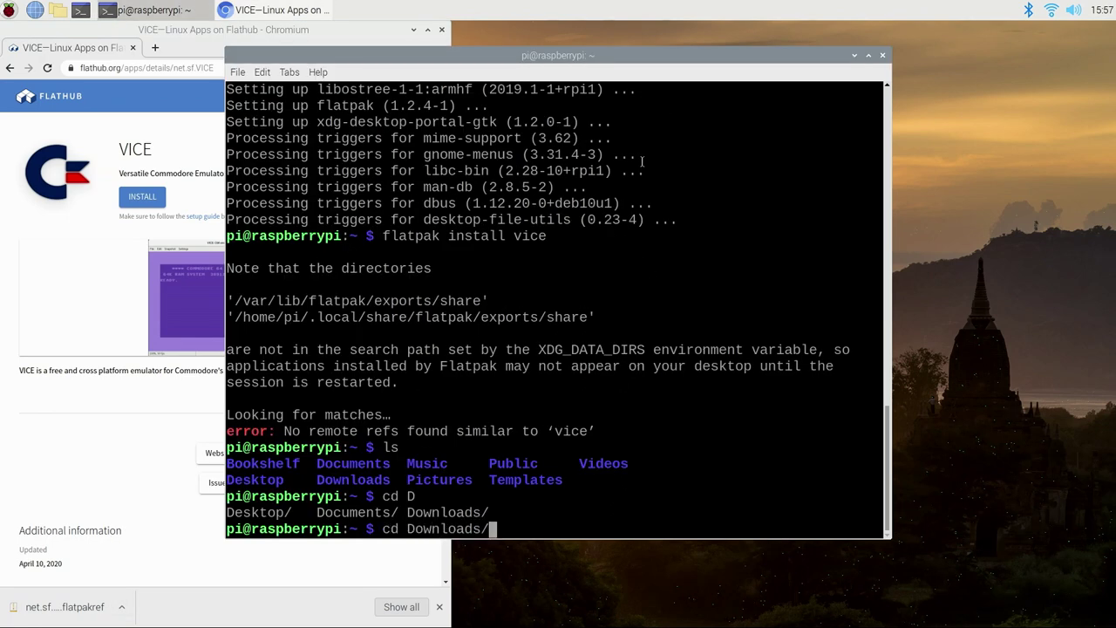
key(Return)
key(Return)
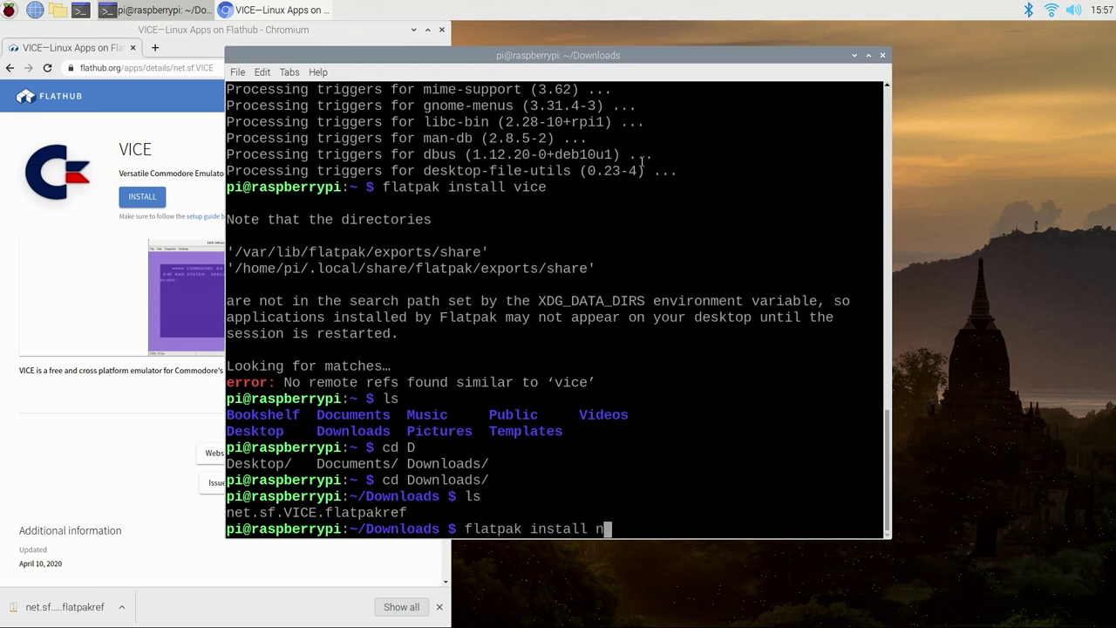
key(Return)
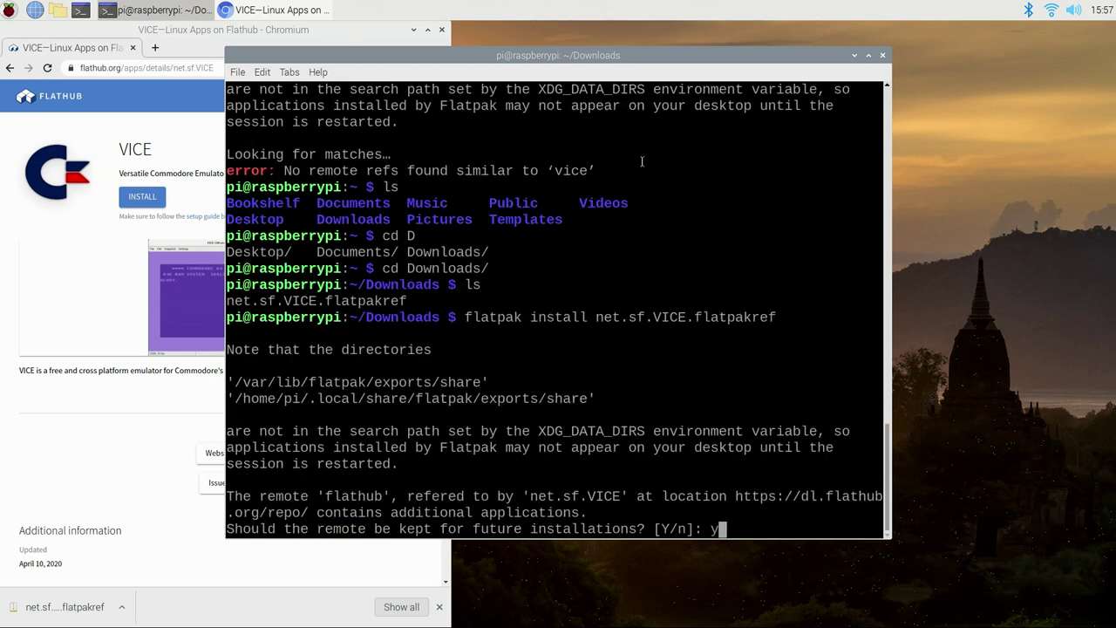
Step: Keep the flathub remote, authenticate with the account password, and accept the required runtime and the VICE installation
text(y)
key(Return)
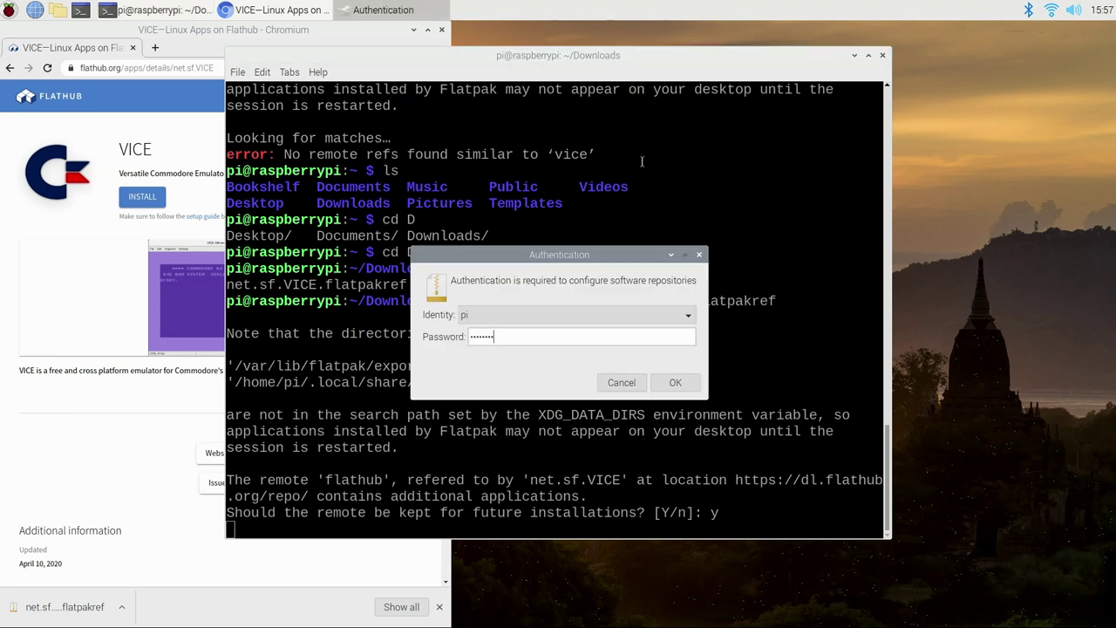
key(Return)
key(Return)
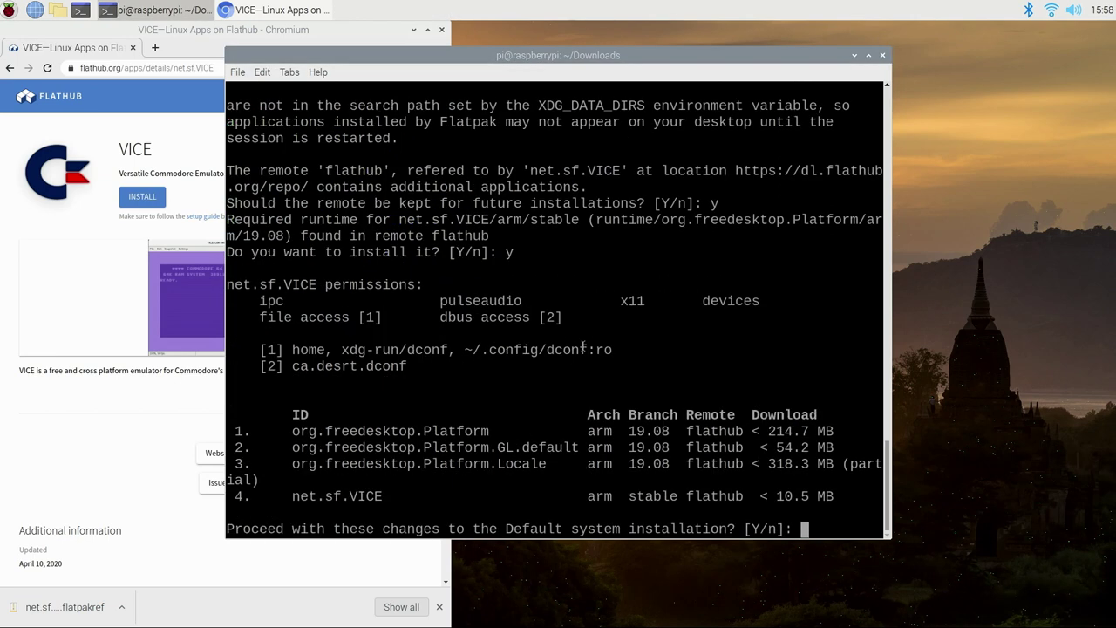
text(y)
key(Return)
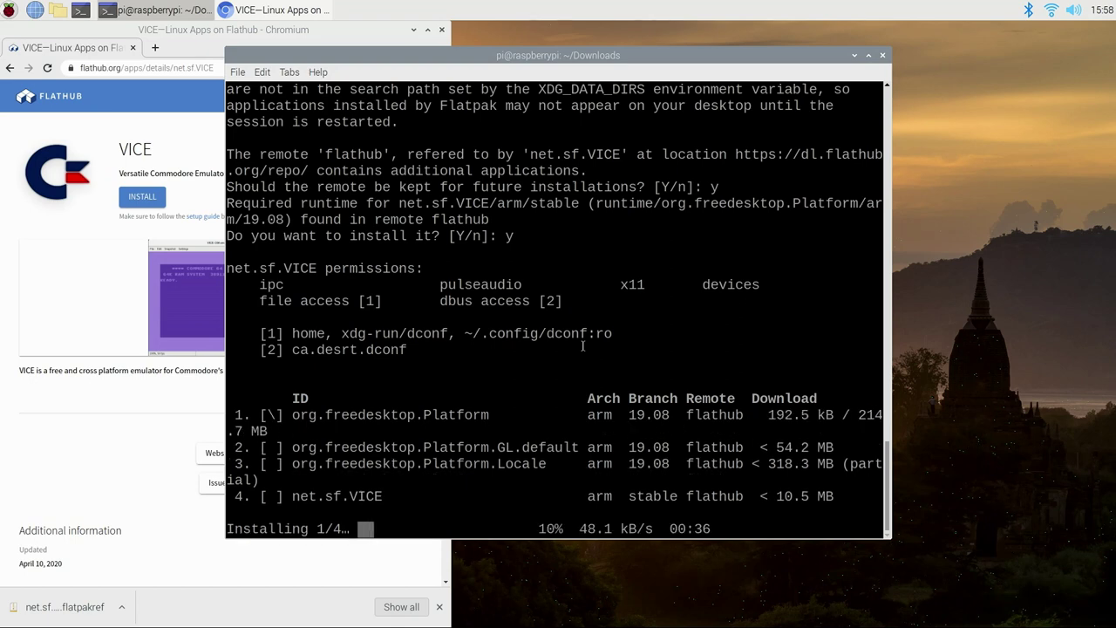
Step: Launch VICE from the terminal with flatpak run and enlarge the emulator window
drag(887, 335, 978, 335)
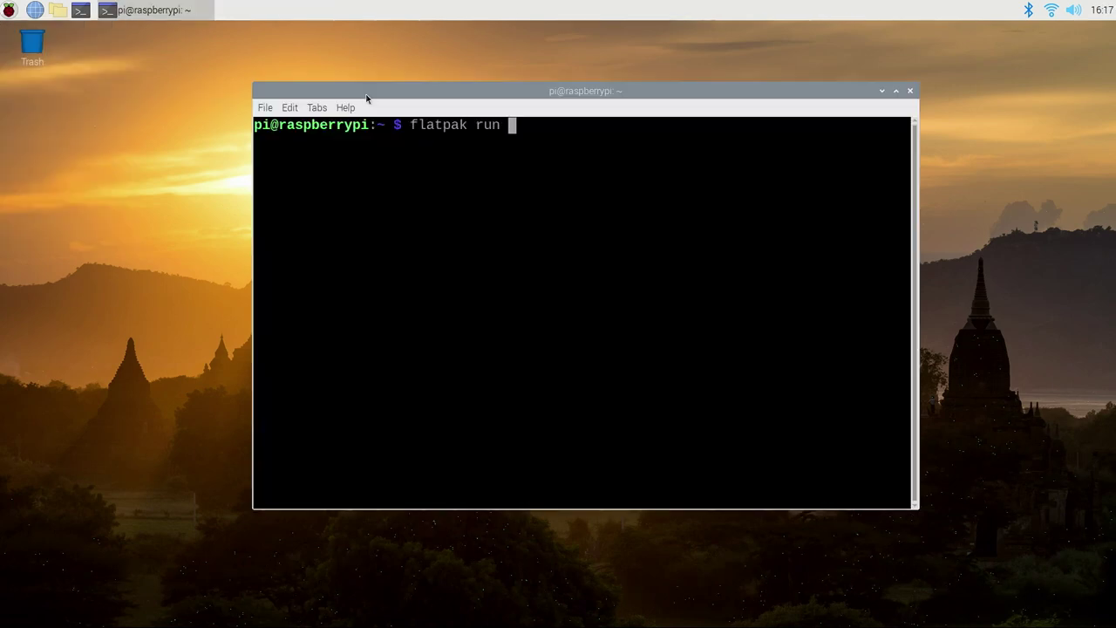
key(Return)
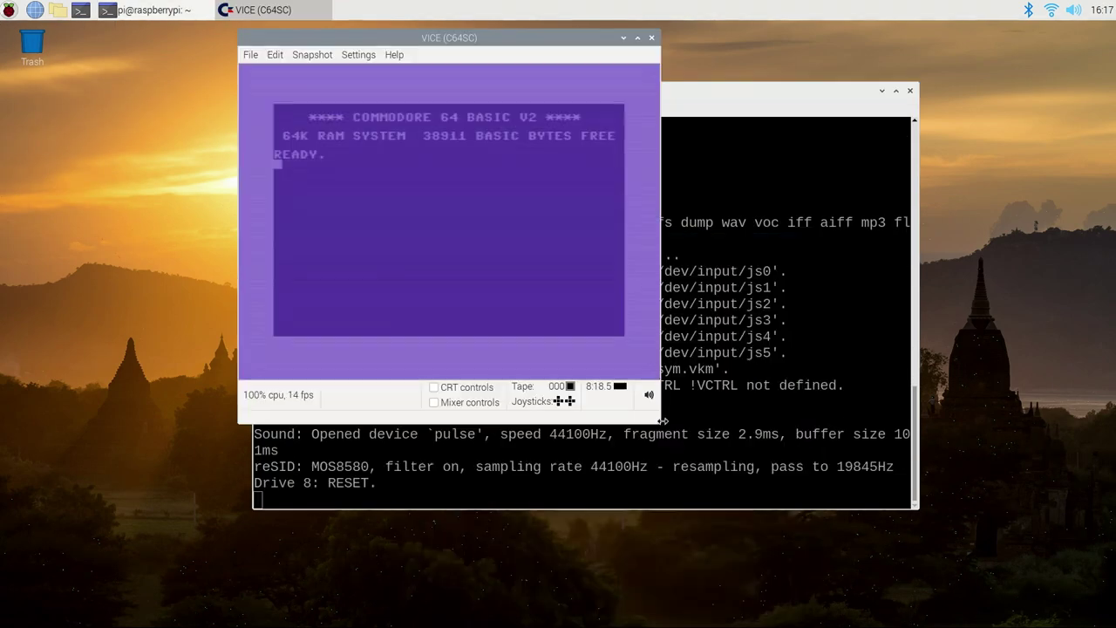
drag(662, 420, 932, 624)
Step: Set the scanline shade to 997 in the CRT controls, hide the controls and enlarge the emulator window
click(705, 587)
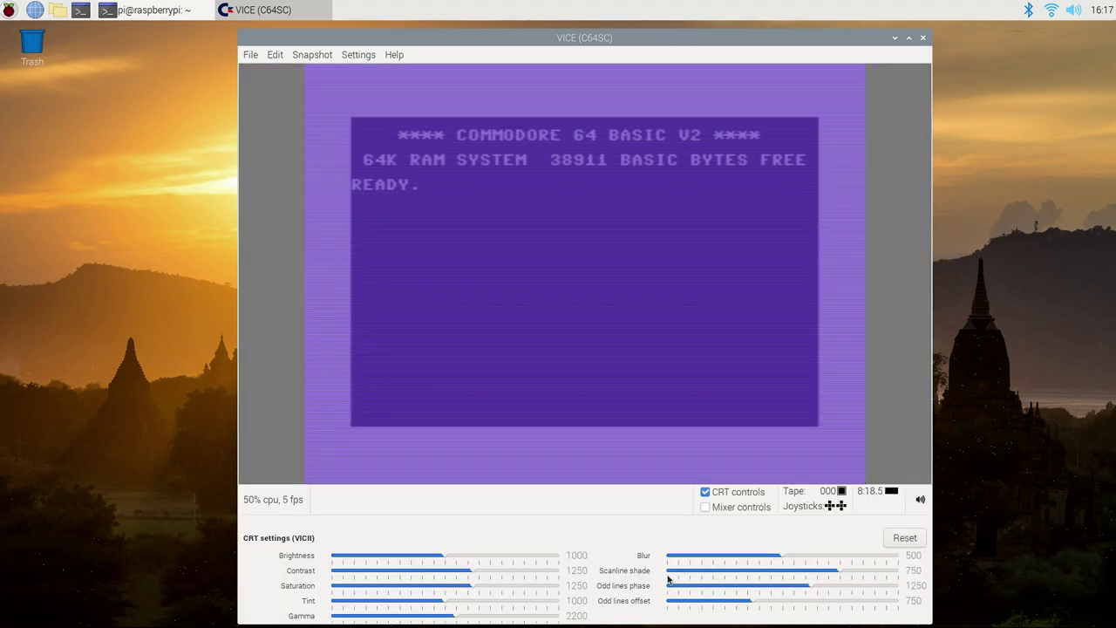
click(897, 571)
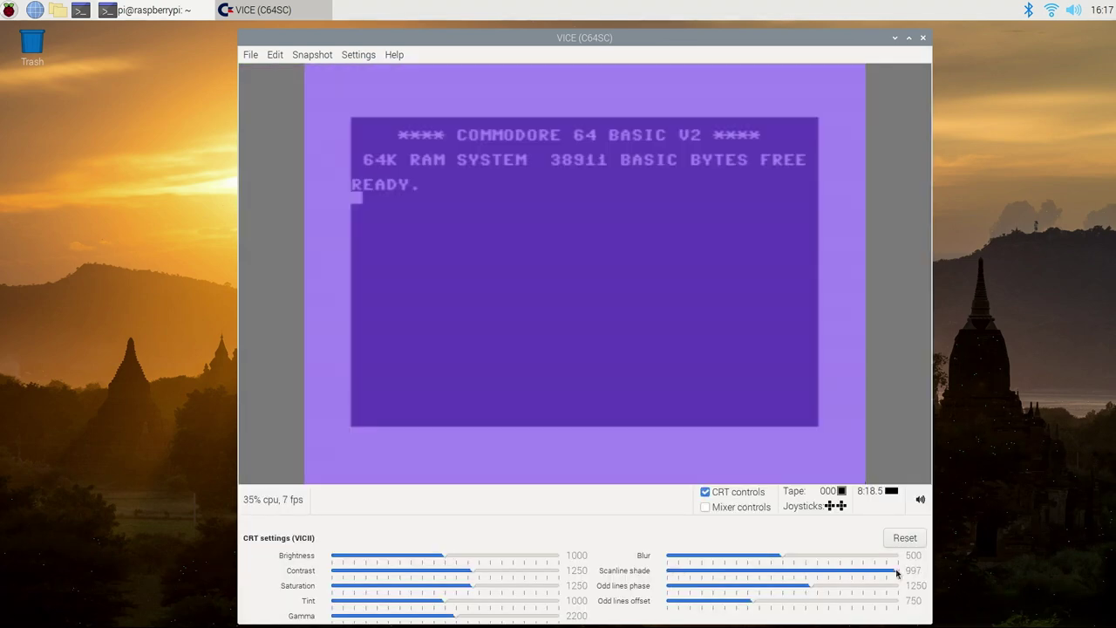
click(704, 493)
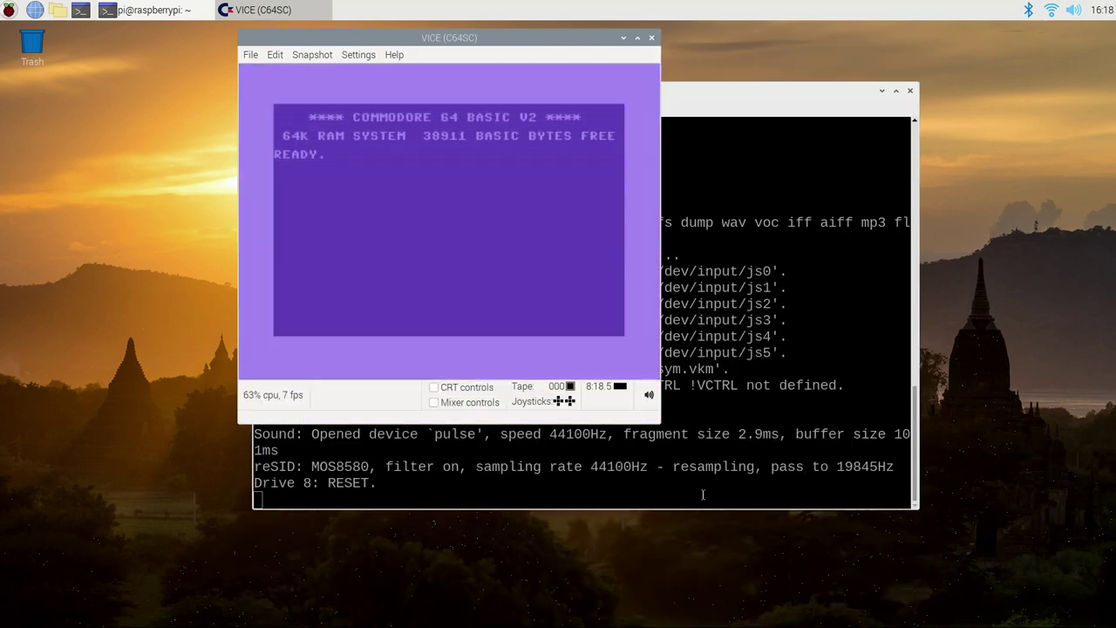
drag(662, 421, 850, 602)
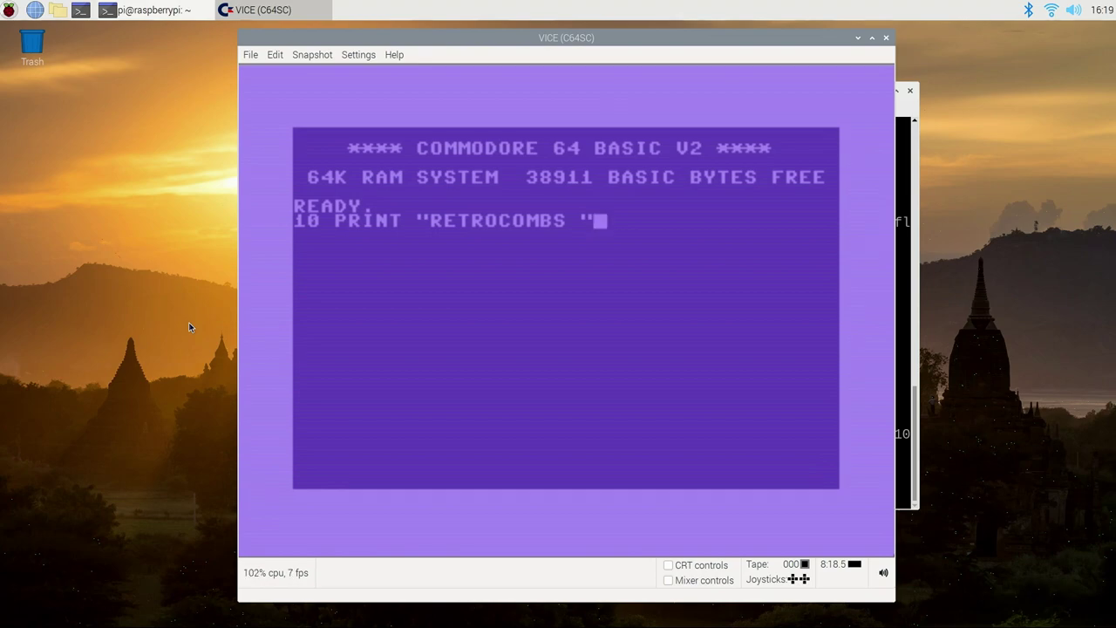
Step: Complete the BASIC program 10 PRINT "RETROCOMBS "; with the line 20 GOTO 10 and run it
text(;)
key(Return)
text(20 GOTO 0)
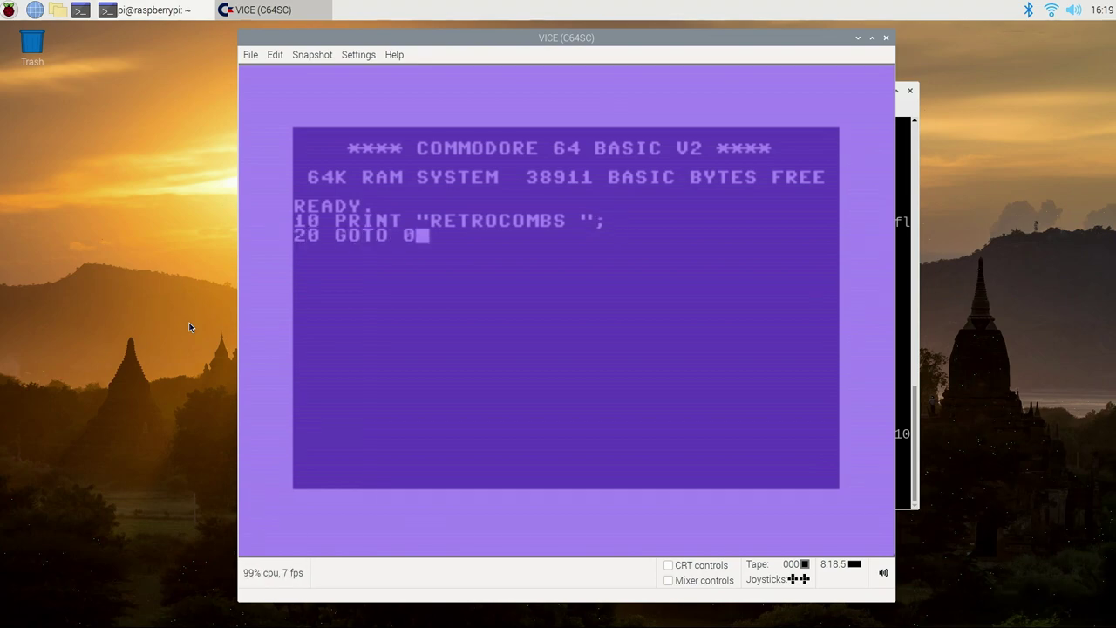
text(10)
key(Return)
text(RUN)
key(Return)
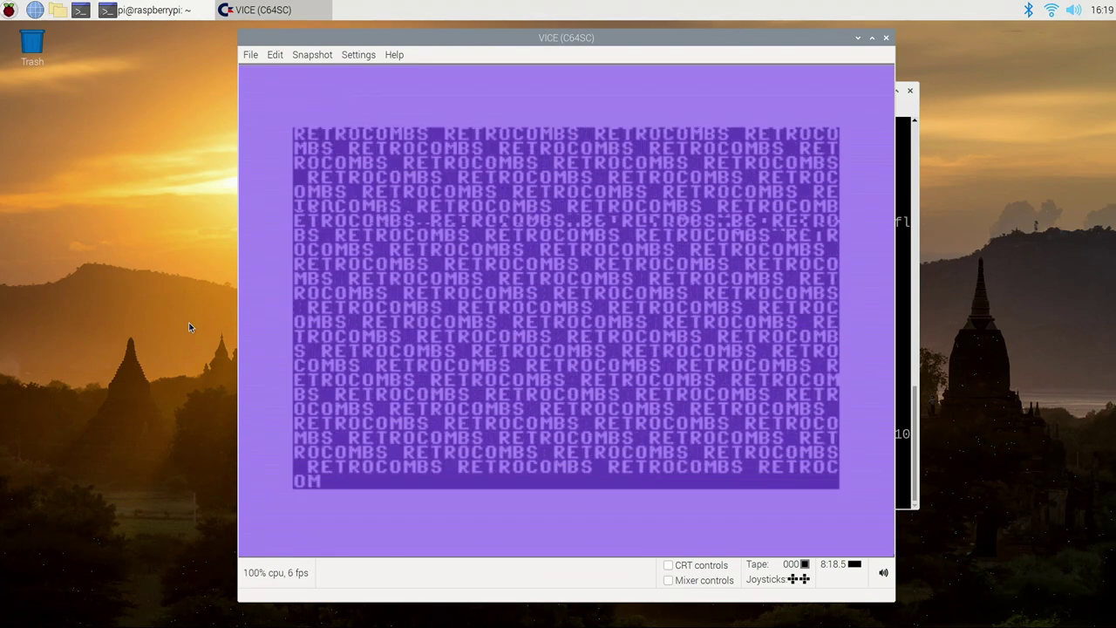
Step: Examine the Model, Autostart and ROM pages of the C64 machine settings and close the settings
click(358, 54)
click(356, 123)
click(339, 167)
click(368, 183)
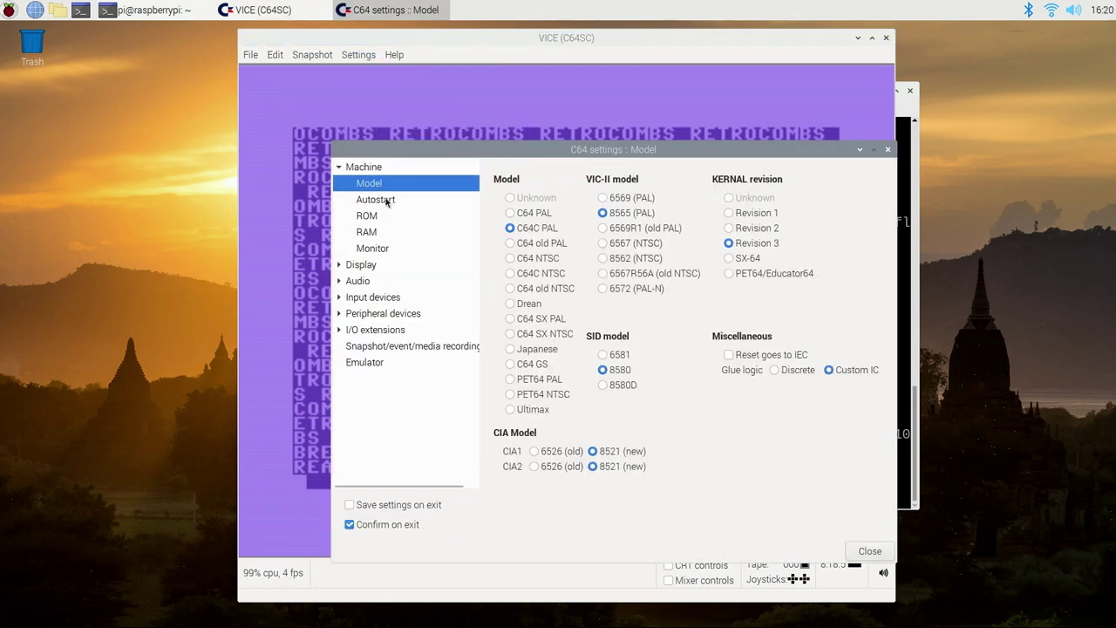
click(384, 199)
click(375, 216)
click(373, 170)
click(368, 183)
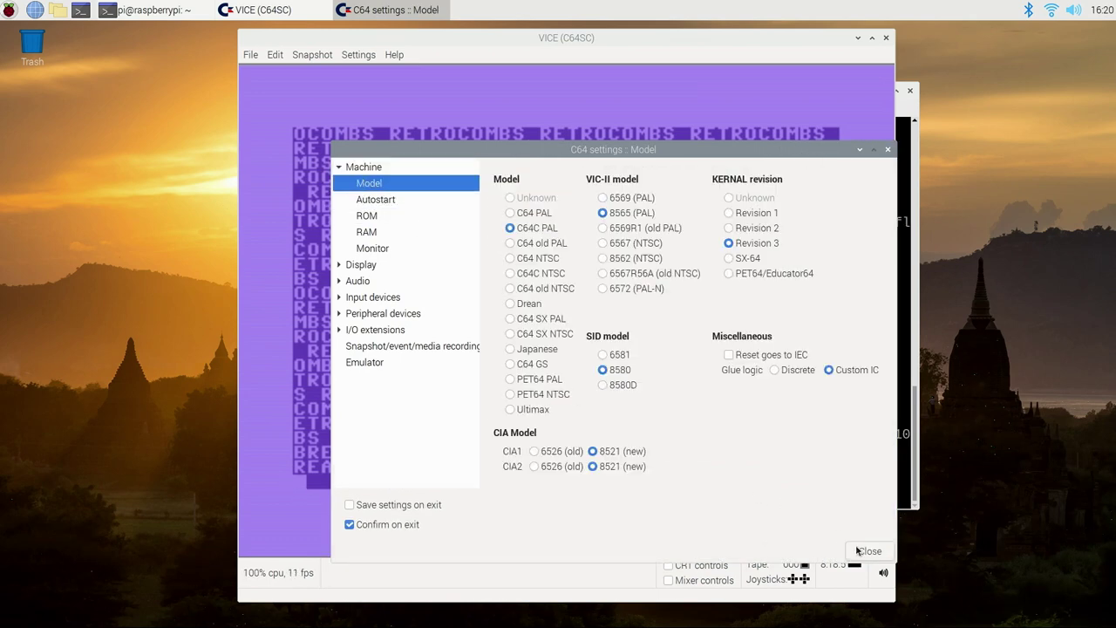
click(857, 550)
click(251, 54)
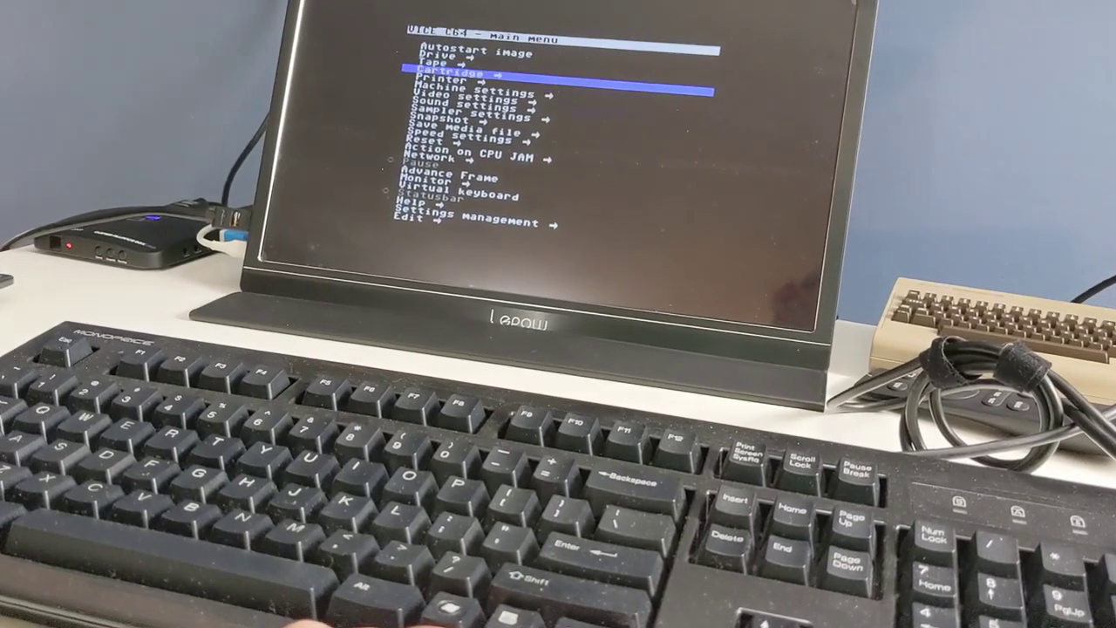
key(Down)
key(Down)
key(Down)
key(Down)
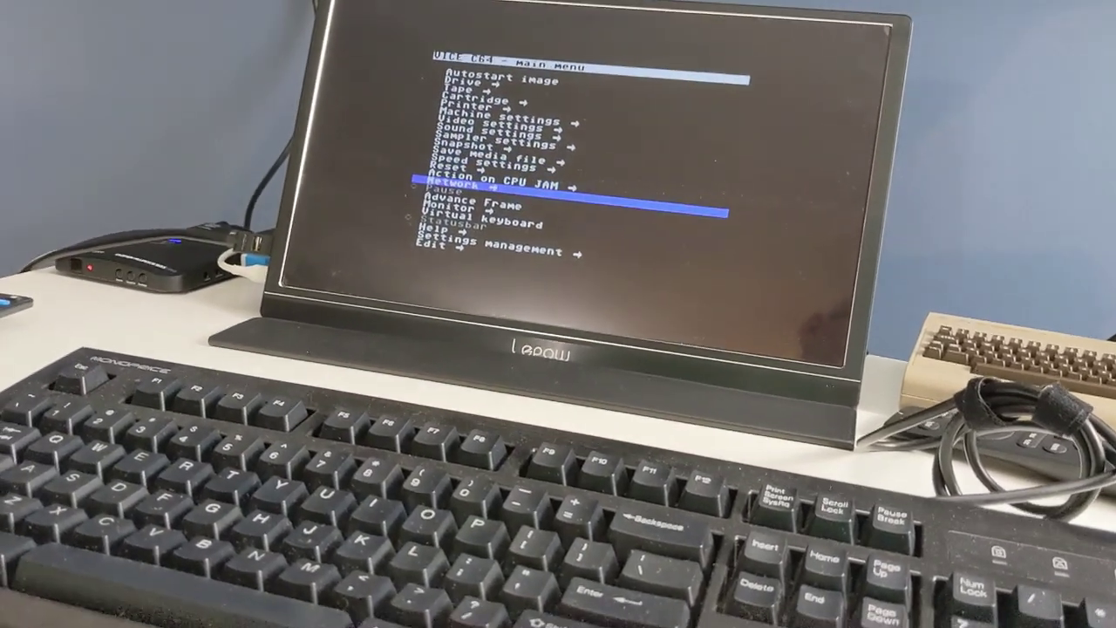
key(Up)
key(Up)
key(Up)
key(Up)
key(Up)
key(Up)
key(Up)
key(Up)
key(Up)
key(Up)
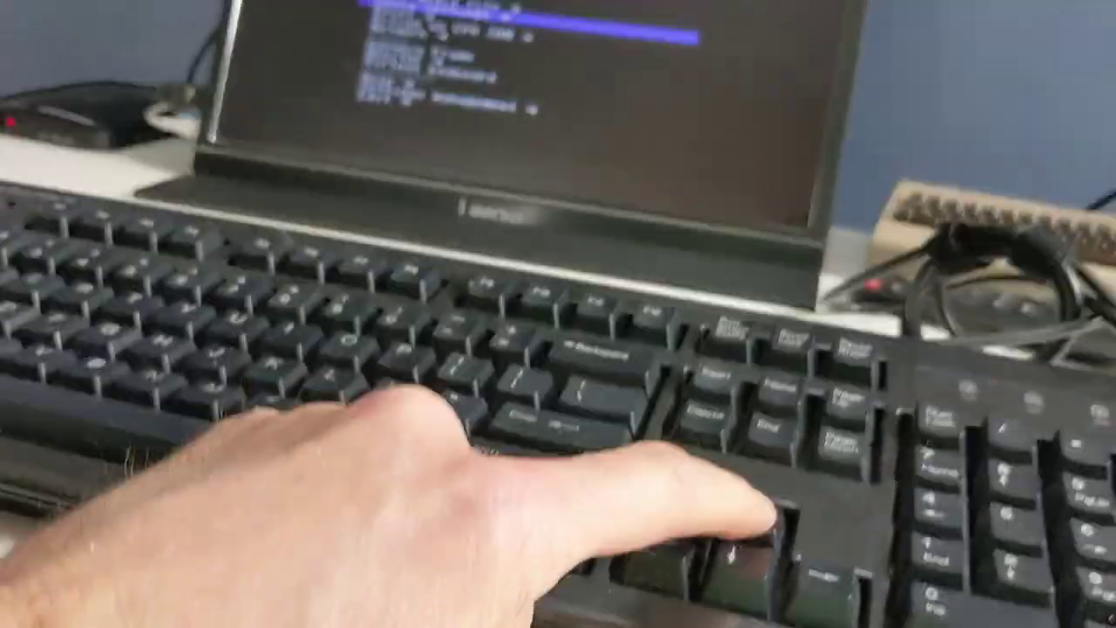
key(Up)
key(Up)
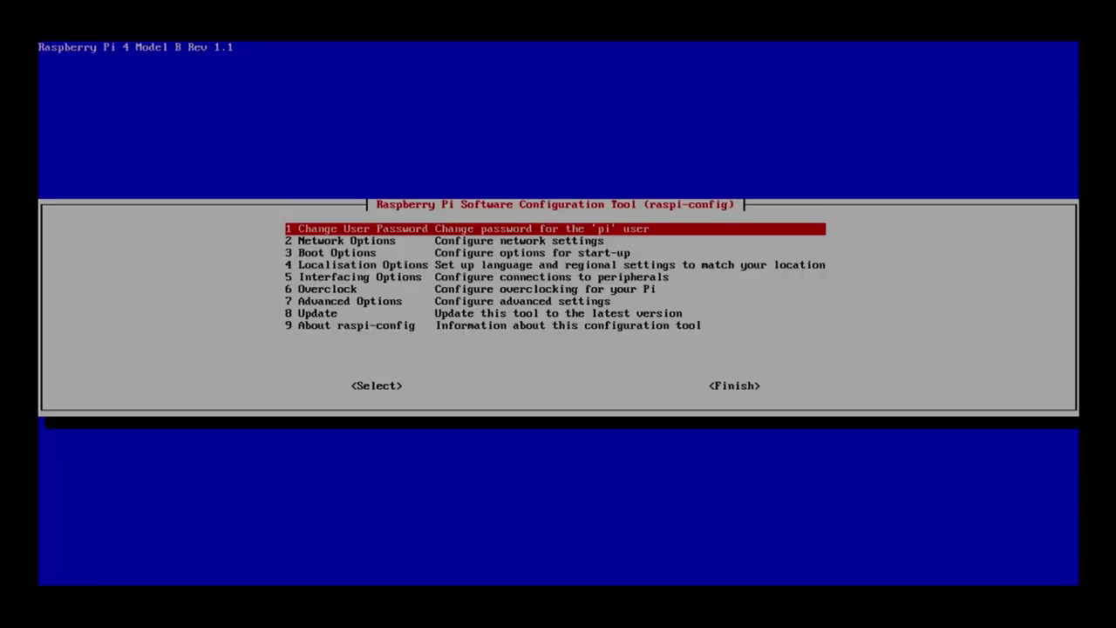
Step: Look through the network options in raspi-config, including Wireless LAN, and return to the main list
key(Down)
key(Return)
key(Down)
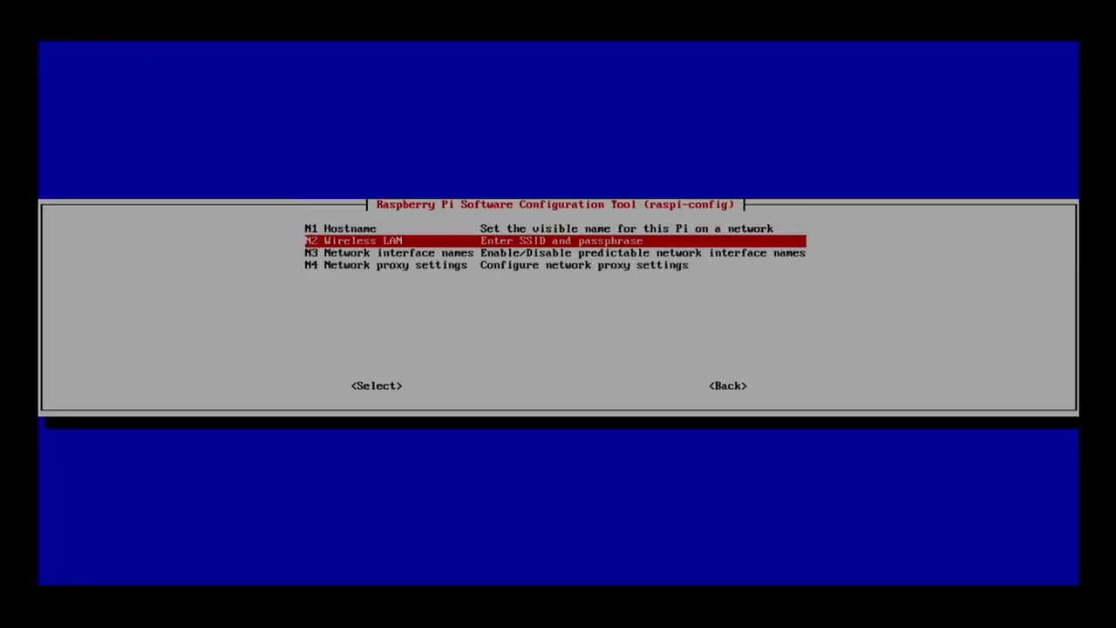
key(Down)
key(Down)
key(Tab)
key(Tab)
key(Return)
Step: Choose the country in which the Pi is used in raspi-config's localisation options and confirm it
key(Down)
key(Down)
key(Down)
key(Return)
key(Down)
key(Down)
key(Down)
key(Return)
key(u)
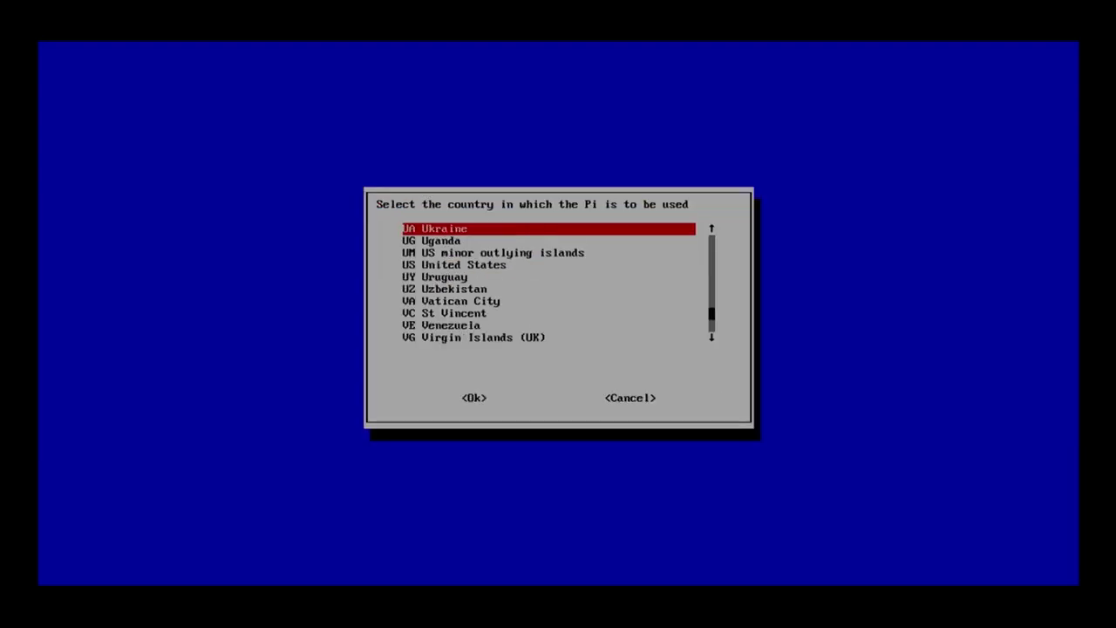
key(Return)
key(Return)
Step: Finish raspi-config and quit the Combian 64 menu to the command line
key(Down)
key(Down)
key(Down)
key(Down)
key(Down)
key(Down)
key(Down)
key(Down)
key(Tab)
key(Tab)
key(Return)
key(Down)
key(Return)
Step: Update the package lists with sudo apt update, run sudo apt dist-upgrade and accept the upgrade
text(sudo apt dist-uprad)
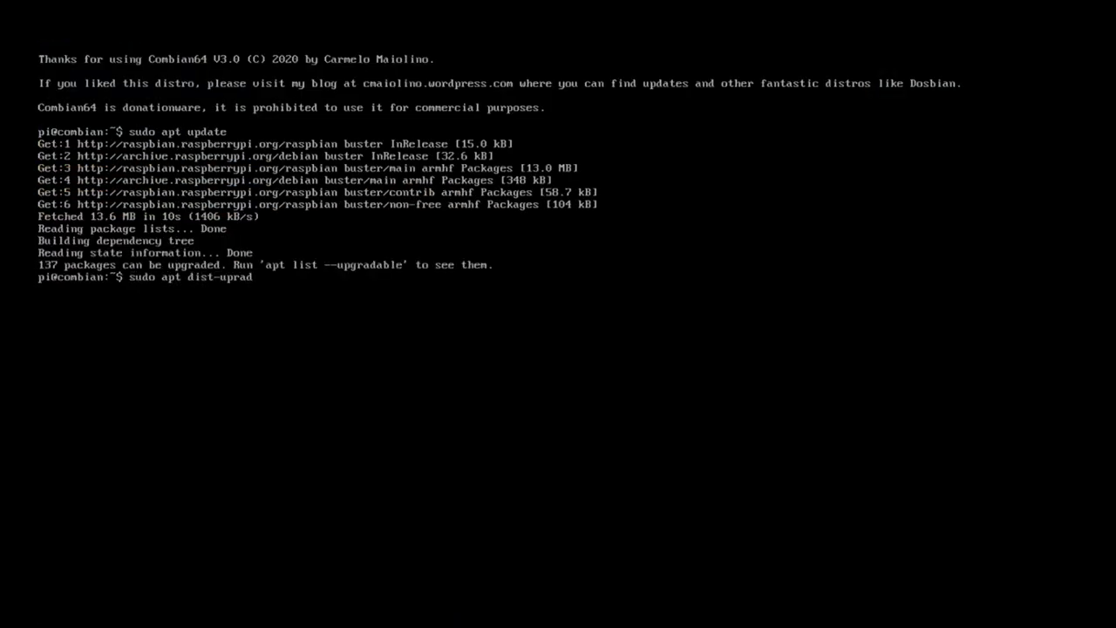
text(e)
key(Return)
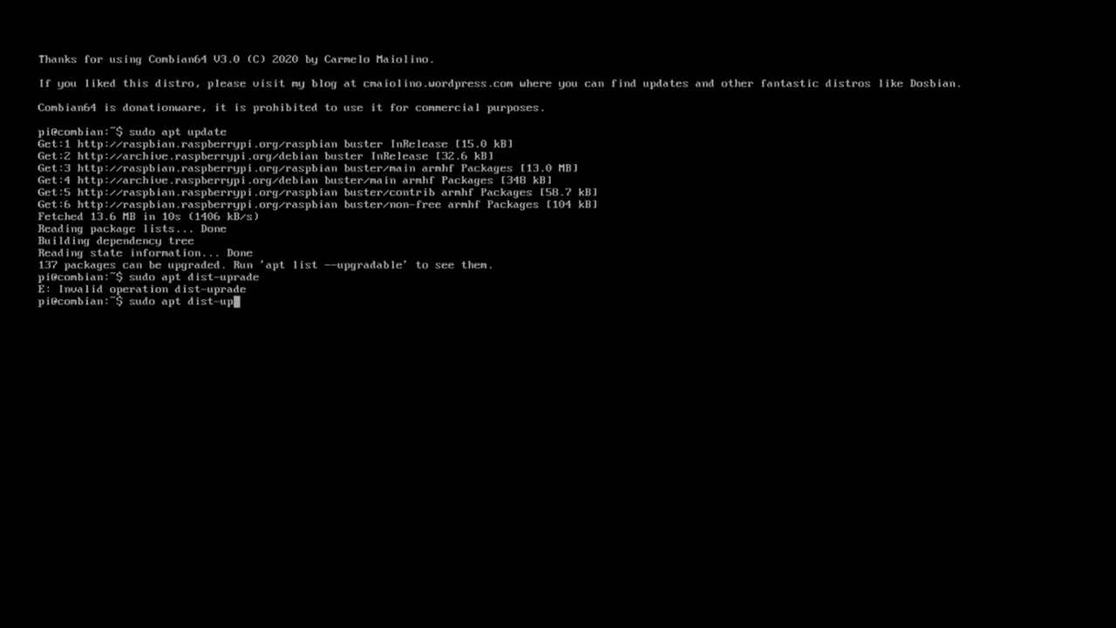
text(rade)
key(Return)
text(y)
key(Return)
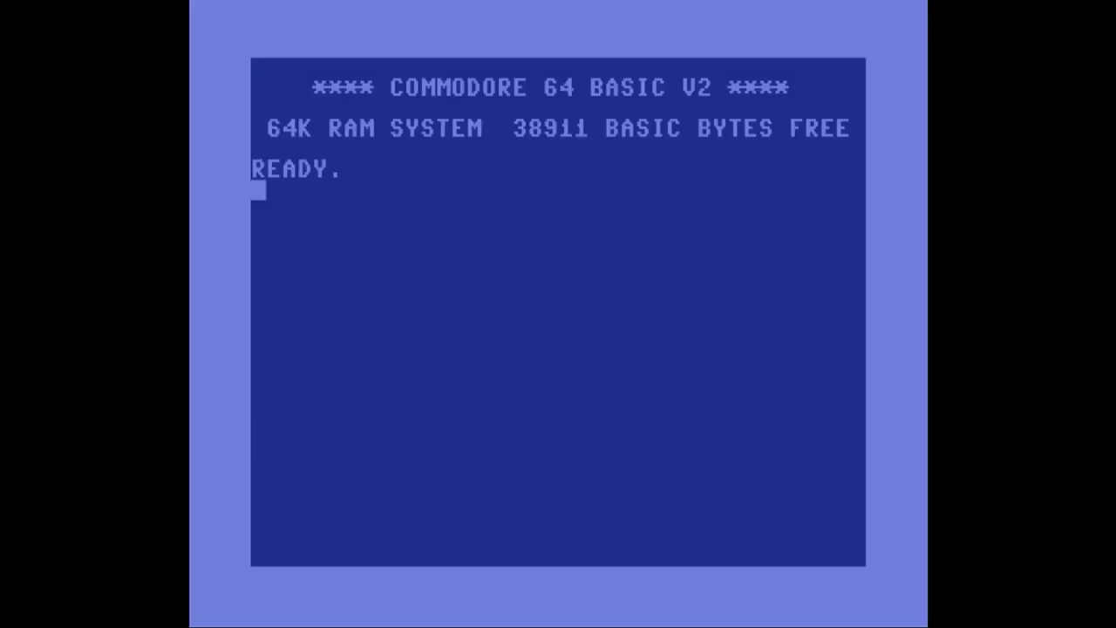
Step: Quit the C64 emulator from the VICE main menu and exit the Combian 64 menu to the command line
key(F12)
key(Up)
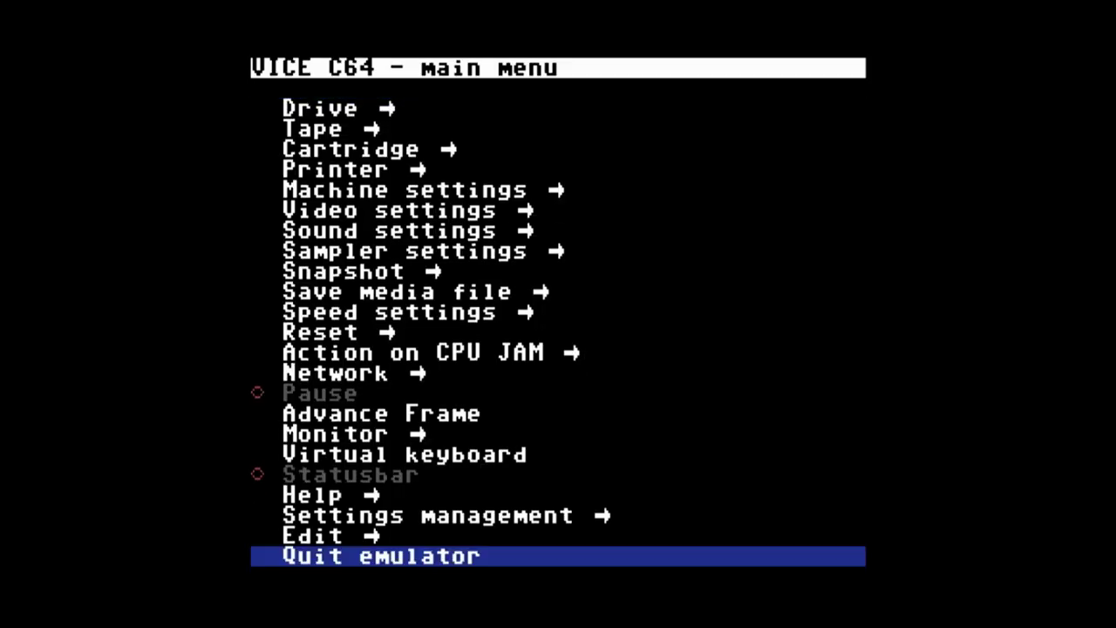
key(Return)
key(Down)
key(Return)
Step: Refresh the package lists with sudo apt update, start the apt package upgrade and accept it
text(udo apt update)
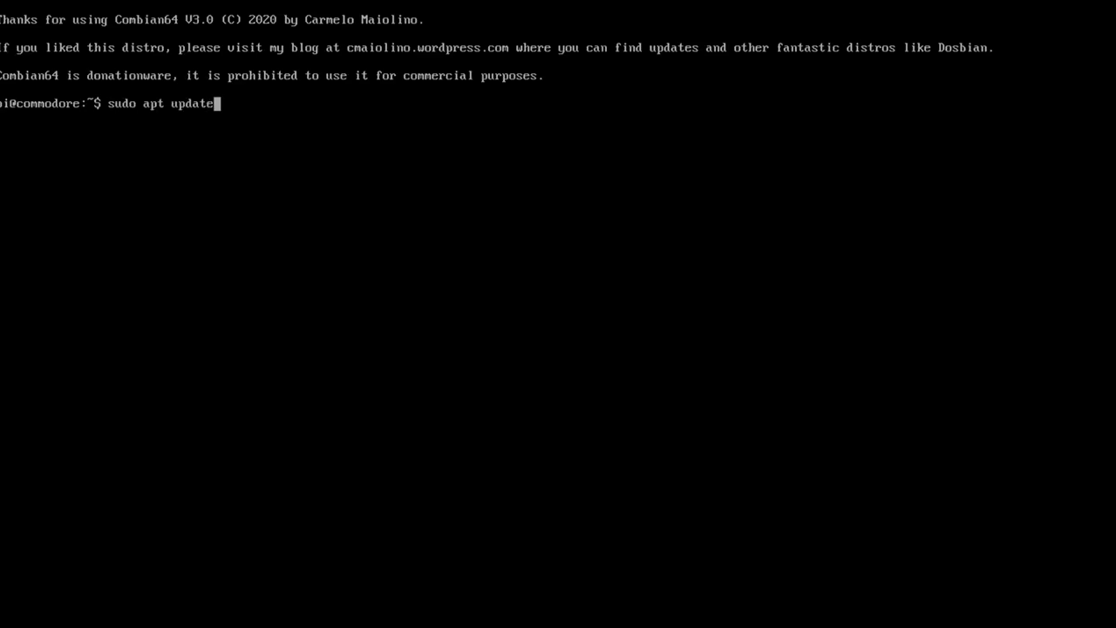
text(su)
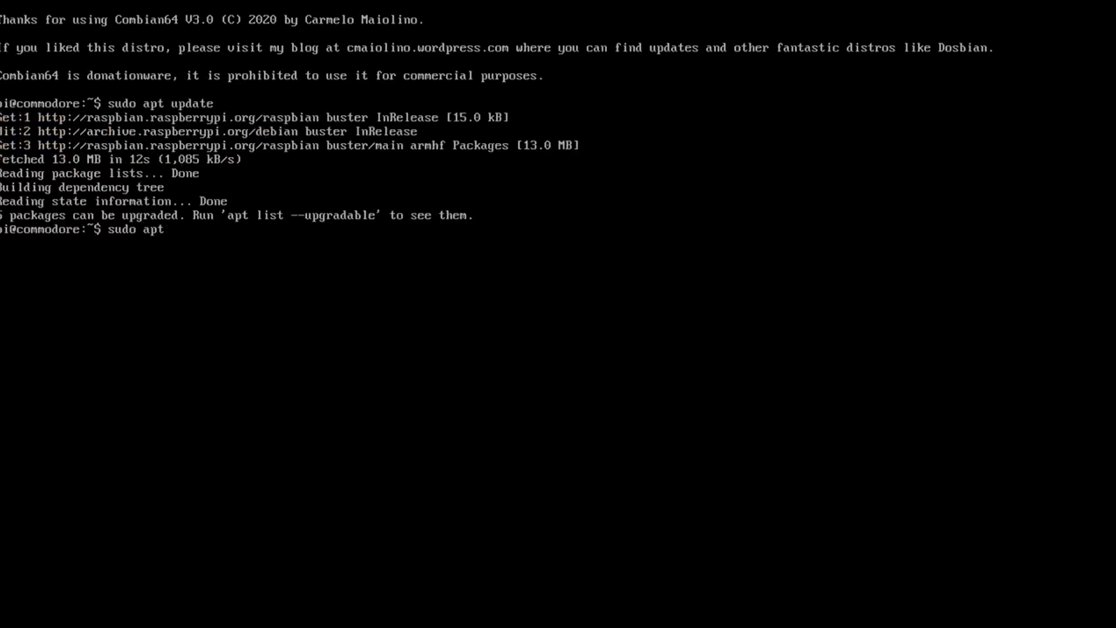
text(y)
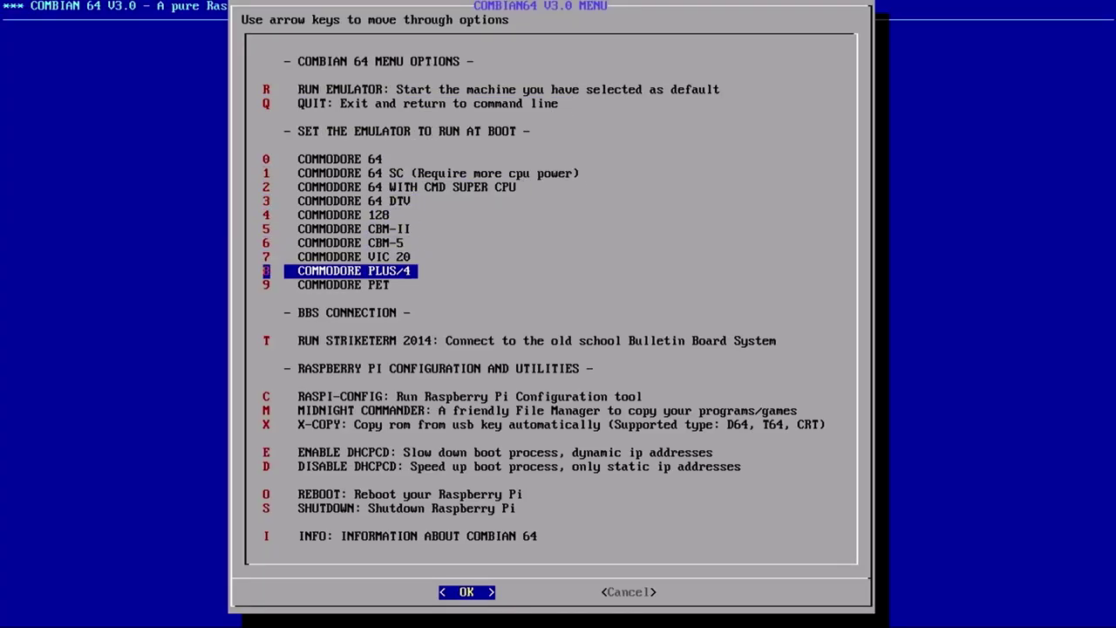
Step: Set Commodore Plus/4 as the emulator to run at boot and run the emulator
key(Return)
key(Return)
key(r)
key(Return)
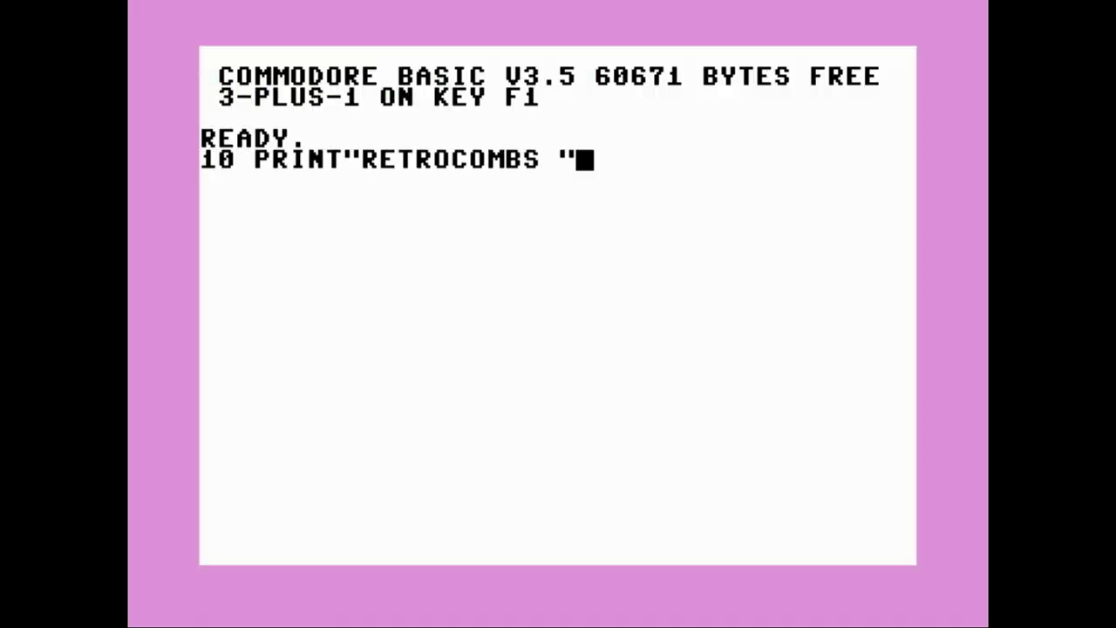
Step: Enter the BASIC line 10 PRINT"RETROCOMBS " on the Plus/4 and quit the emulator
key(Return)
key(F12)
key(Up)
key(Return)
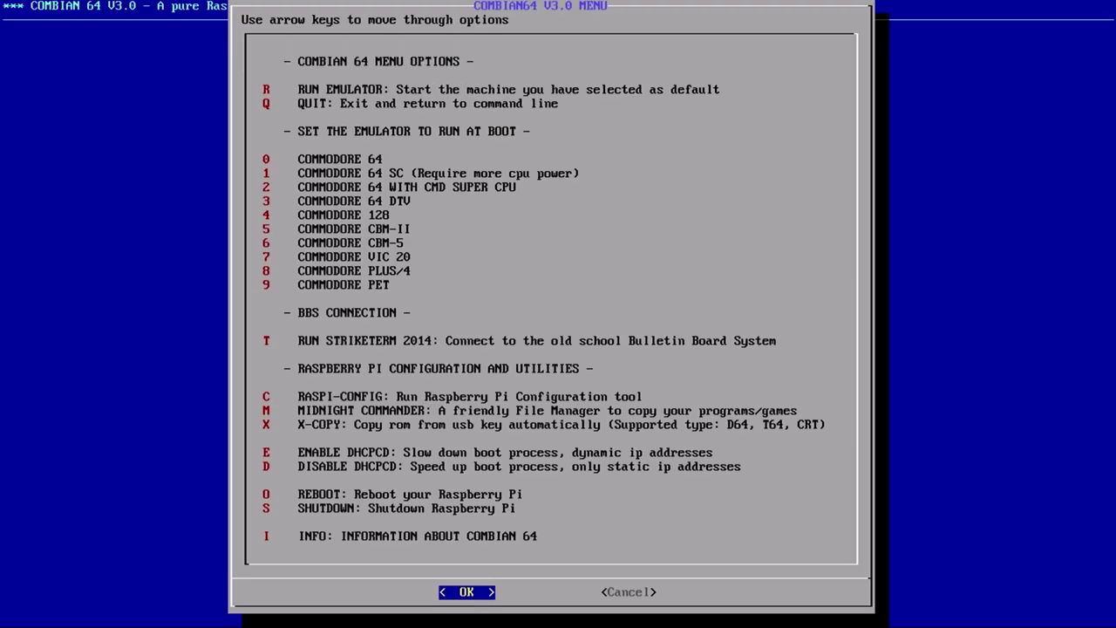
Step: Run the Raspberry Pi Configuration tool from the Combian 64 menu
key(Down)
key(Down)
key(Down)
key(Down)
key(Down)
key(Down)
key(Down)
key(Down)
key(Down)
key(Down)
key(Down)
key(Down)
key(Down)
key(Down)
key(Return)
Step: View the SSH entry in raspi-config's interface options and return to the main list
key(Down)
key(Down)
key(Return)
key(Down)
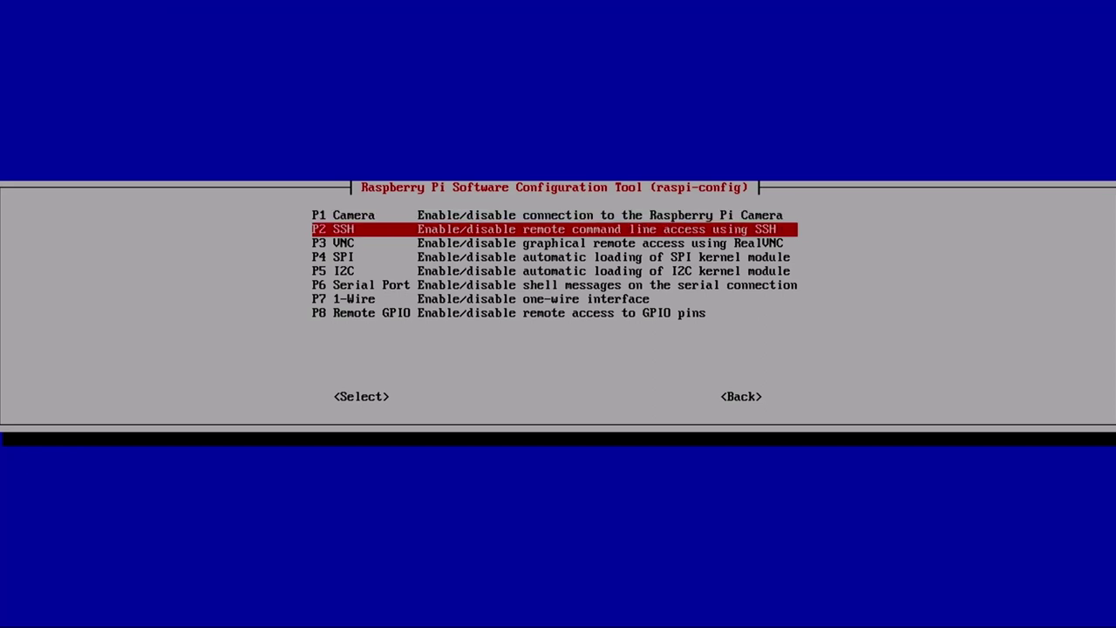
key(Escape)
Step: Confirm commodore.local as the hostname in raspi-config's system options and exit to the Combian 64 menu
key(Up)
key(Up)
key(Return)
key(Down)
key(Down)
key(Down)
key(Return)
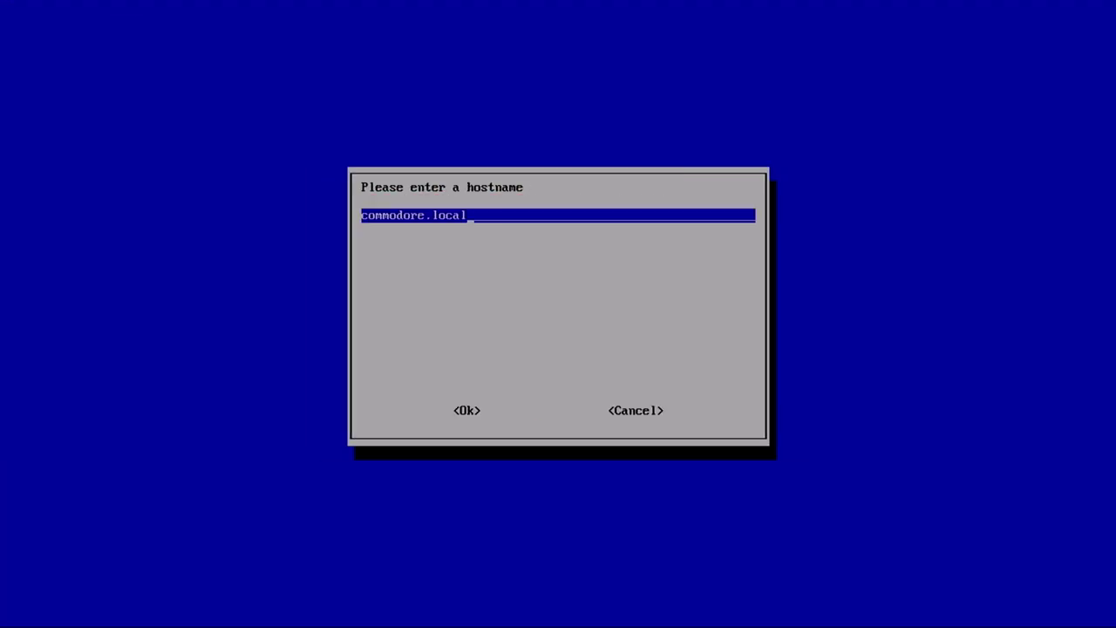
key(Return)
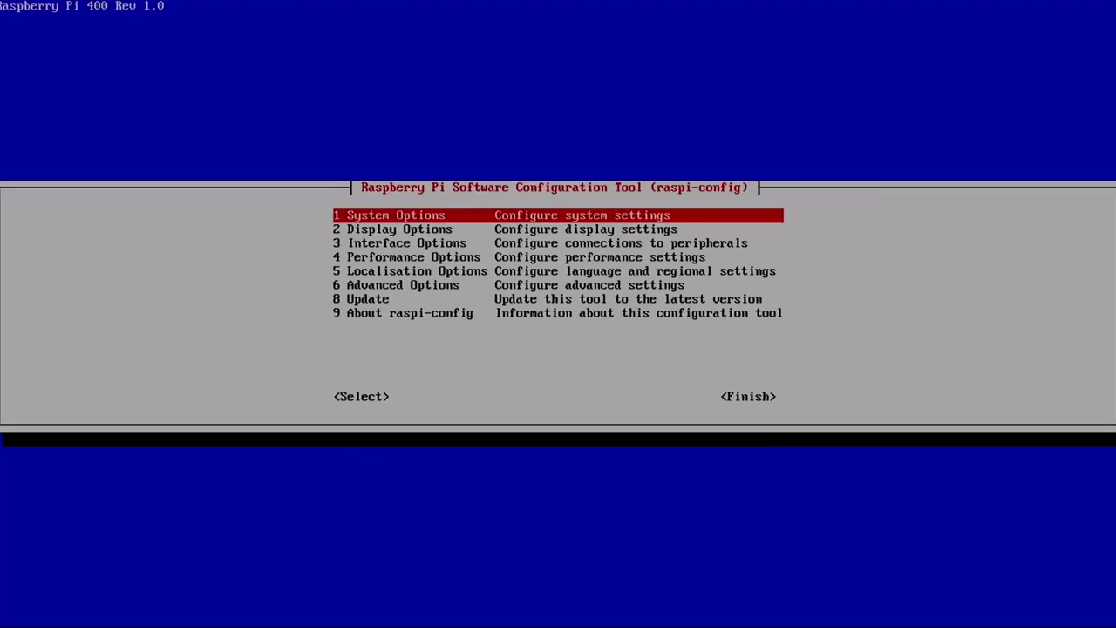
key(Escape)
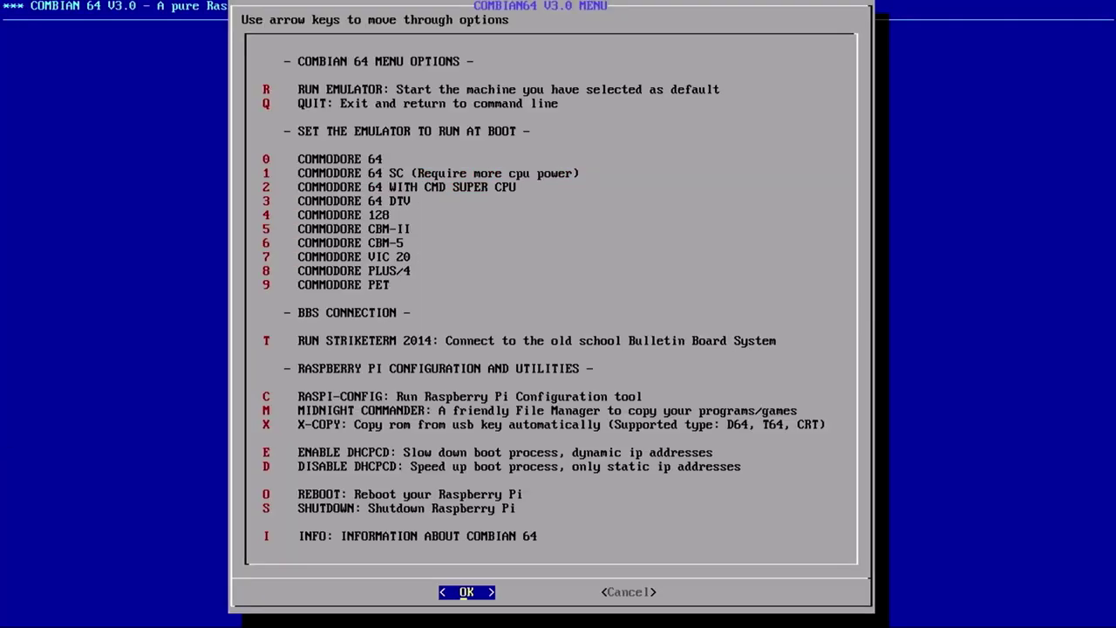
Step: Run the Raspberry Pi Configuration tool again from the Combian 64 menu and move through its main list
key(c)
key(Return)
key(Down)
key(Down)
key(Down)
key(Down)
key(Down)
key(Down)
key(Down)
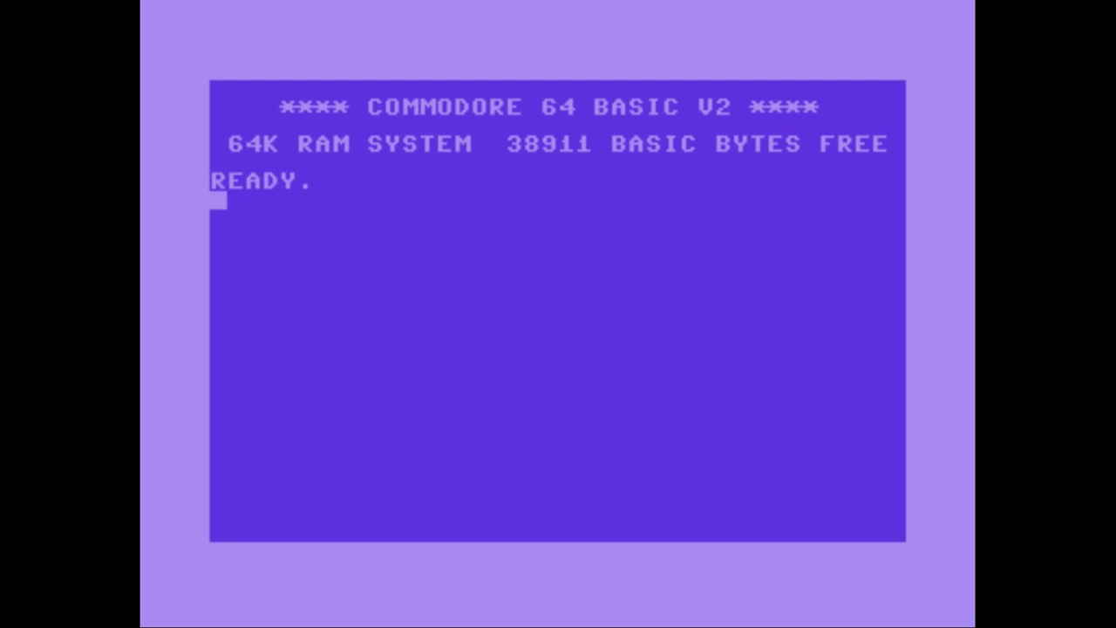
Step: Set the VICII model to NTSC-M in the emulator's machine model settings and return to the machine settings
key(F12)
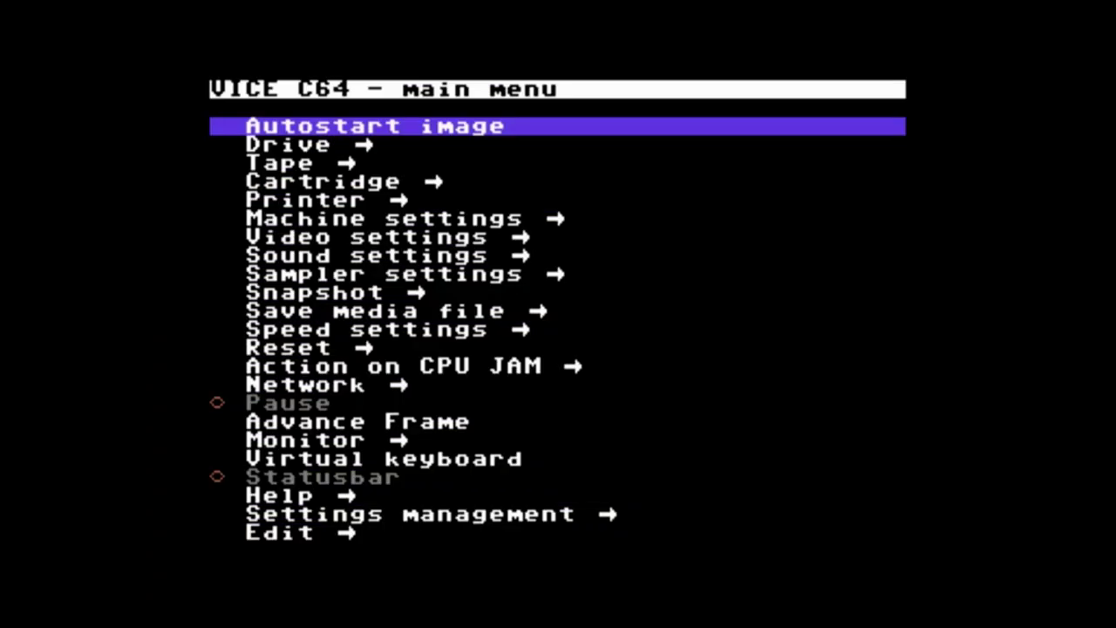
key(Down)
key(Down)
key(Down)
key(Down)
key(Down)
key(Return)
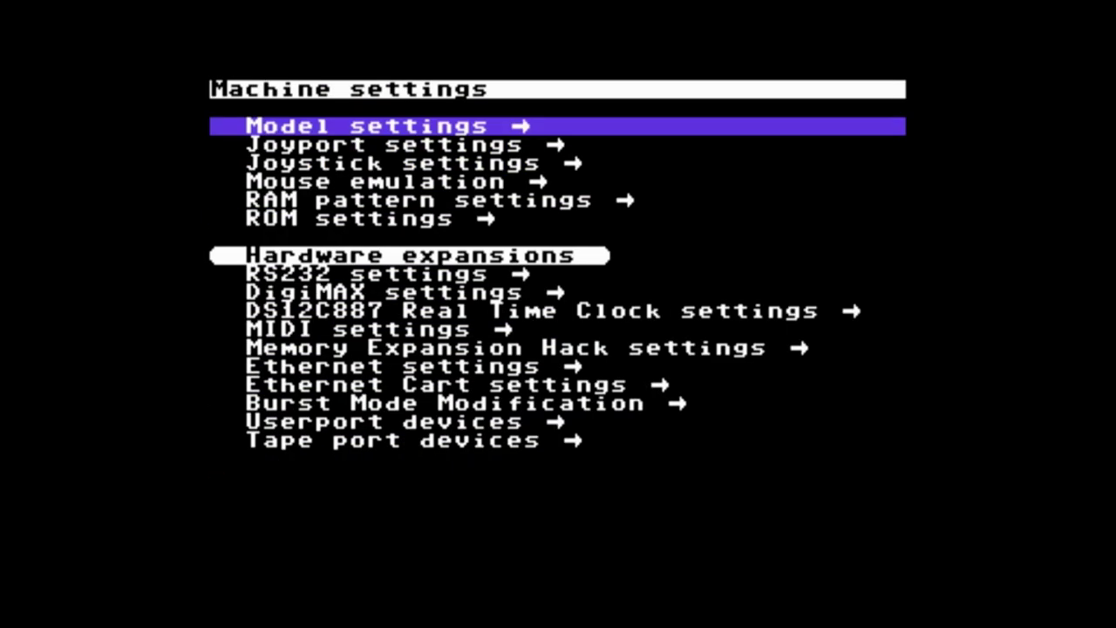
key(Return)
key(Down)
key(Return)
key(Down)
key(Down)
key(Return)
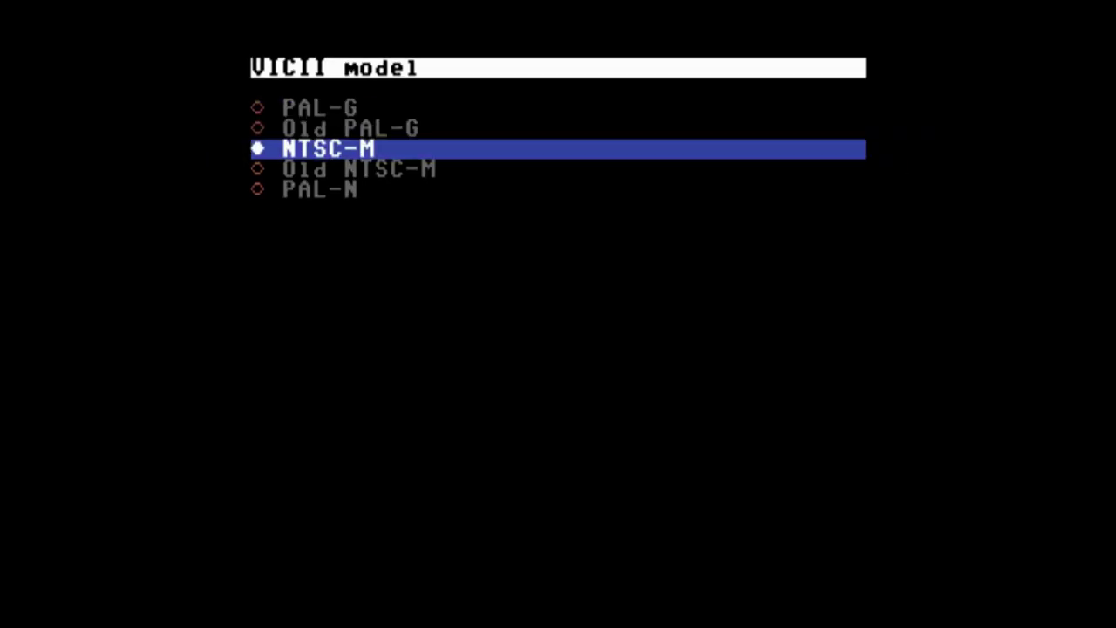
key(BackSpace)
key(BackSpace)
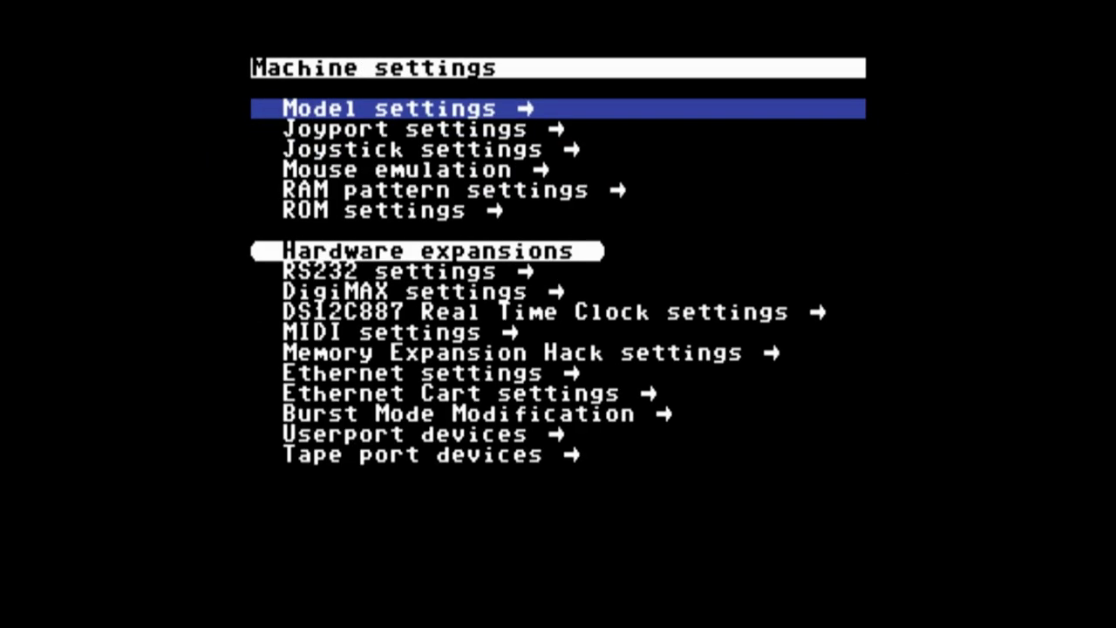
Step: Enable Double size and Double scan in the size settings of the emulator's video settings
key(BackSpace)
key(Down)
key(Return)
key(Return)
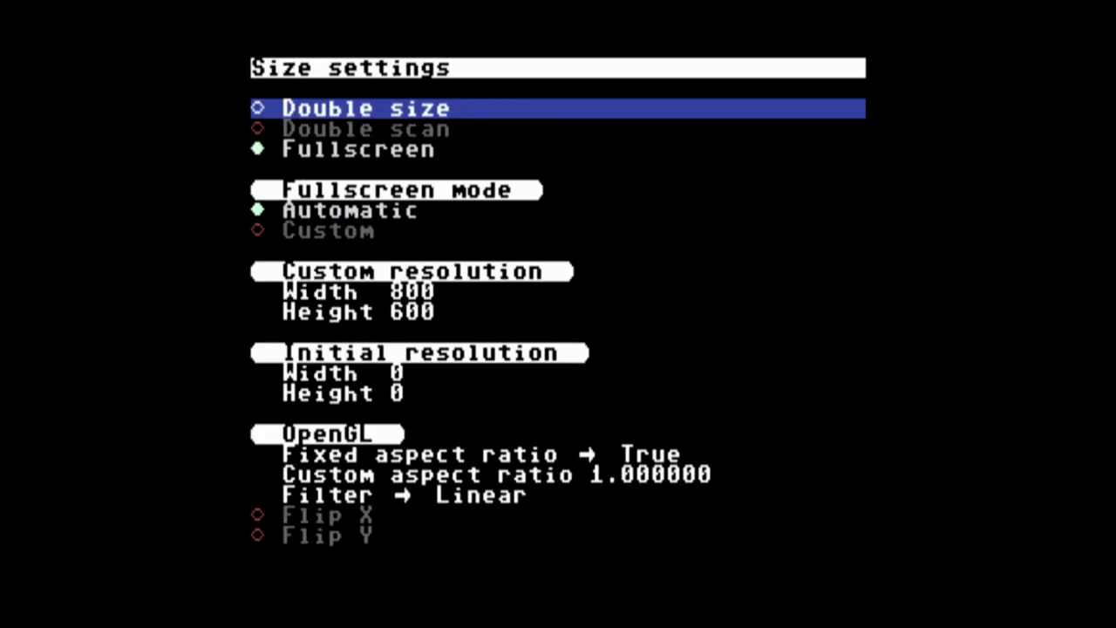
key(Return)
key(Down)
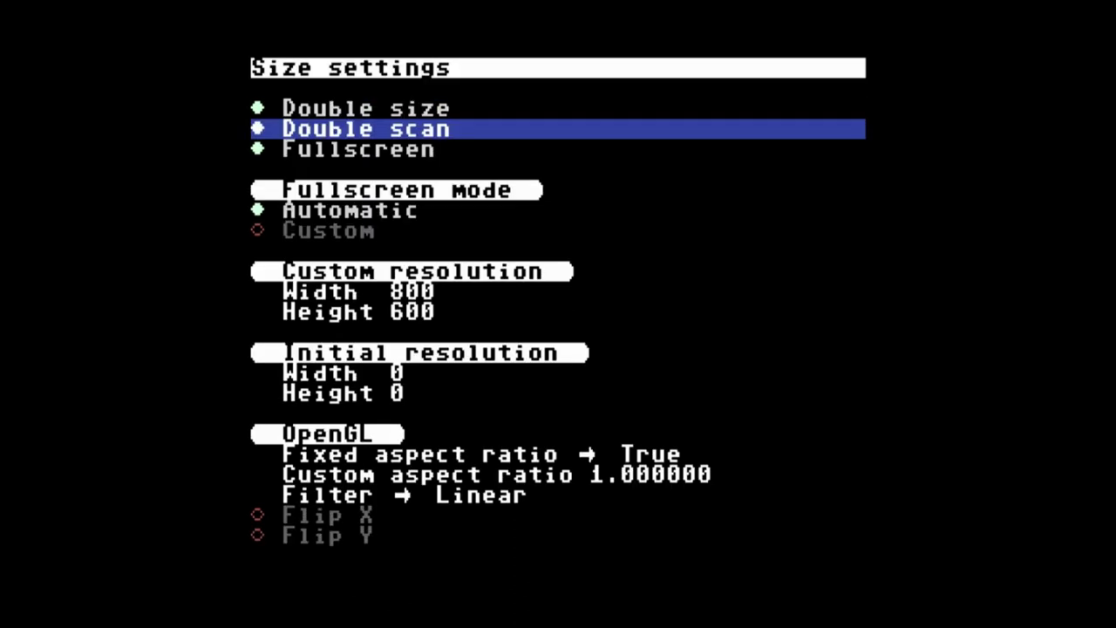
Step: Set the custom fullscreen resolution to a width of 1920 and a height of 1080
key(Down)
key(Down)
key(Down)
key(Down)
key(Return)
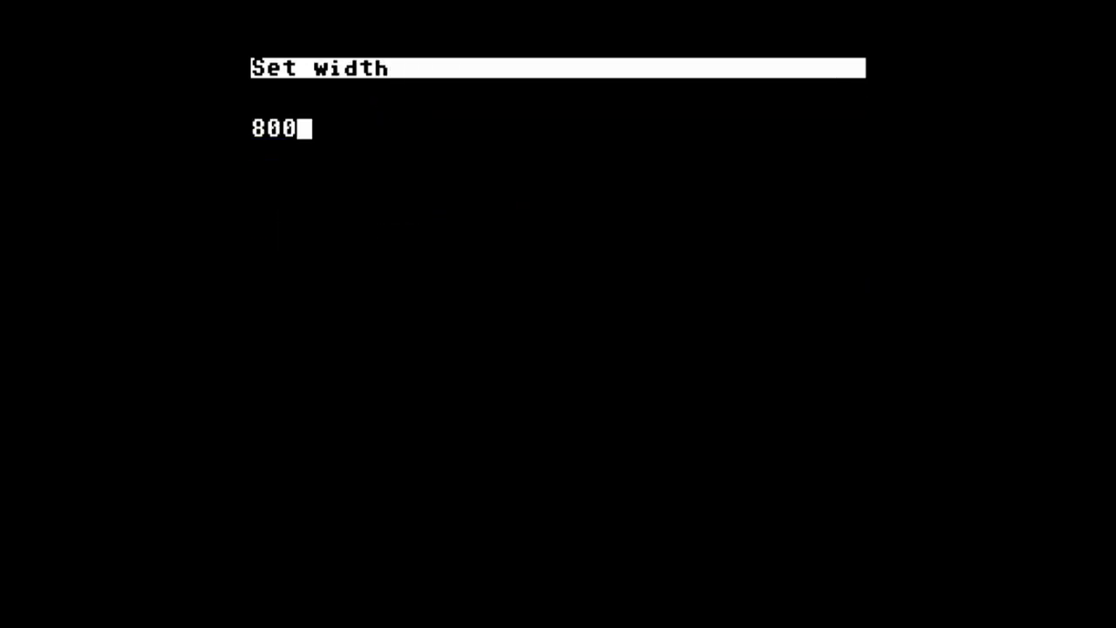
text(1920)
key(Return)
key(Down)
key(Return)
text(600)
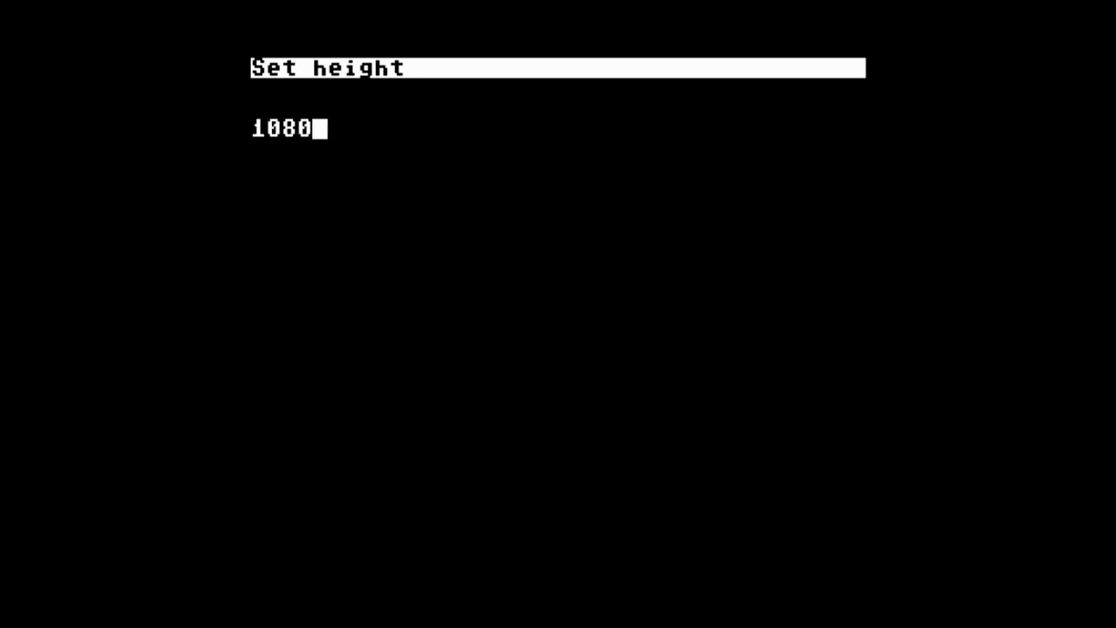
key(Return)
Step: Set the scanline shade to 1000 in the CRT emulation controls
key(Escape)
key(Down)
key(Down)
key(Down)
key(Down)
key(Return)
key(Escape)
key(Down)
key(Return)
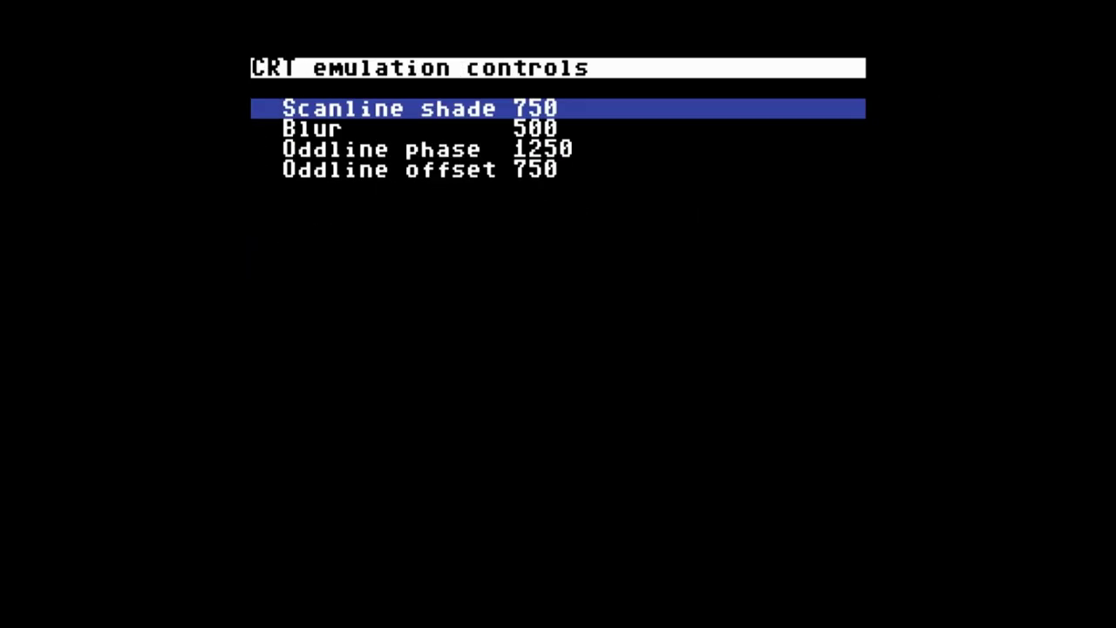
key(Return)
key(Right)
key(Return)
key(Down)
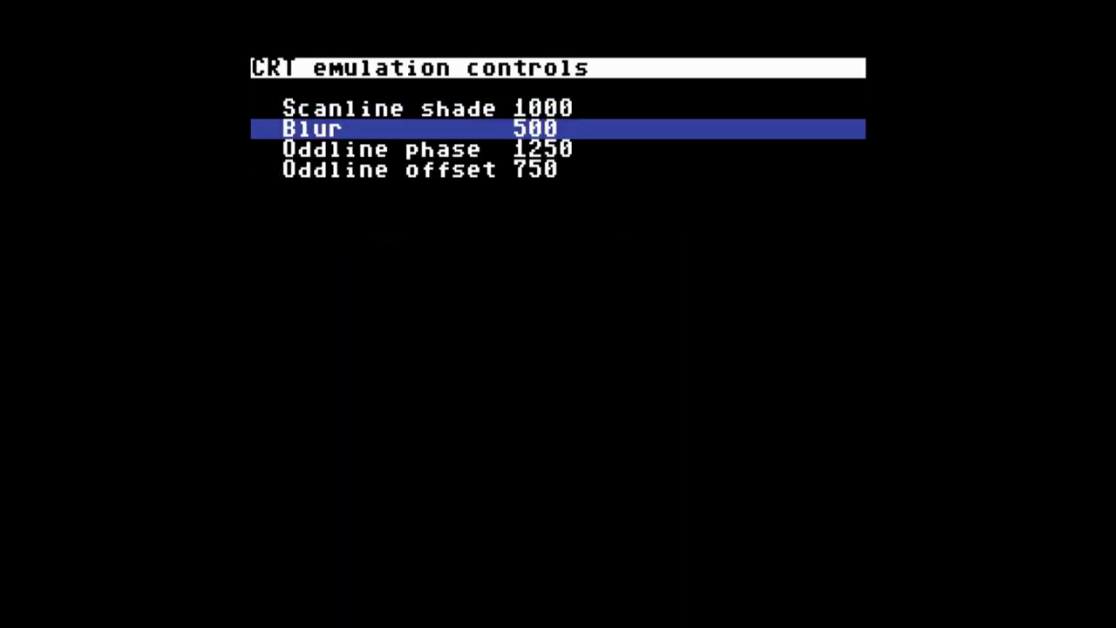
Step: Lower the blur value in the CRT emulation controls
key(Return)
key(Left)
key(Left)
key(Left)
key(Left)
key(Left)
key(Left)
key(Left)
key(Left)
key(Left)
key(Left)
key(Left)
key(Left)
key(Left)
key(Left)
key(Left)
key(Left)
key(Left)
key(Left)
key(Left)
key(Left)
key(Return)
Step: Lower the PAL oddline phase and the oddline offset in the CRT emulation controls
key(Down)
key(Down)
key(Return)
key(Left)
key(Left)
key(Left)
key(Left)
key(Left)
key(Left)
key(Left)
key(Left)
key(Left)
key(Left)
key(Left)
key(Left)
key(Left)
key(Left)
key(Left)
key(Left)
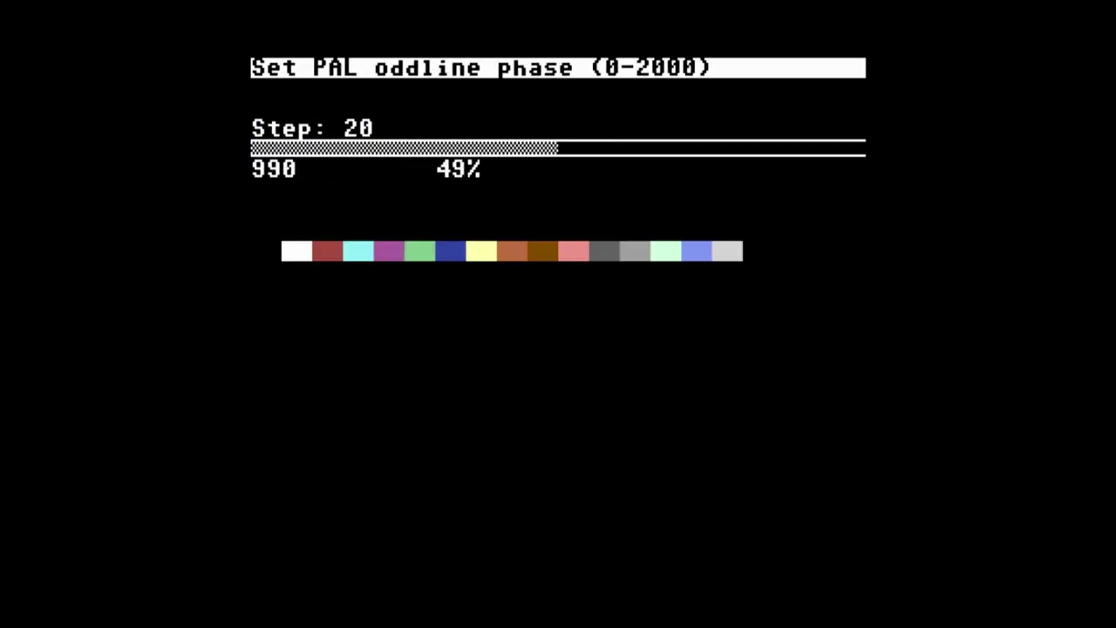
key(Left)
key(Left)
key(Left)
key(Left)
key(Left)
key(Left)
key(Left)
key(Left)
key(Left)
key(Left)
key(Left)
key(Left)
key(Left)
key(Left)
key(Left)
key(Left)
key(Left)
key(Return)
key(Down)
key(Return)
key(Left)
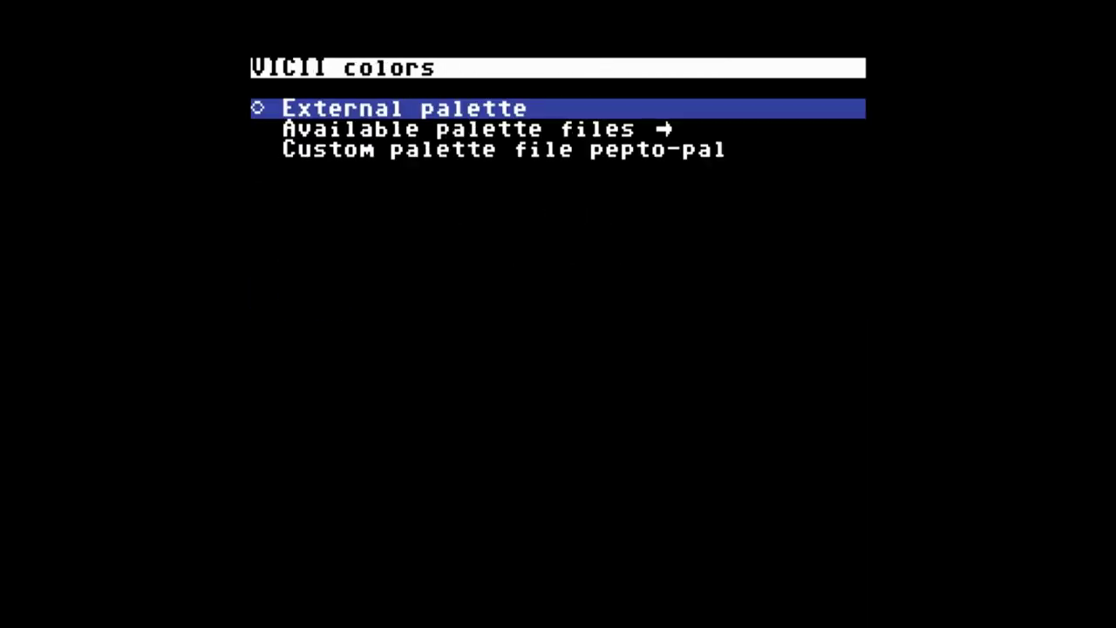
Step: View the list of available palette files for the VICII colors
key(Down)
key(Return)
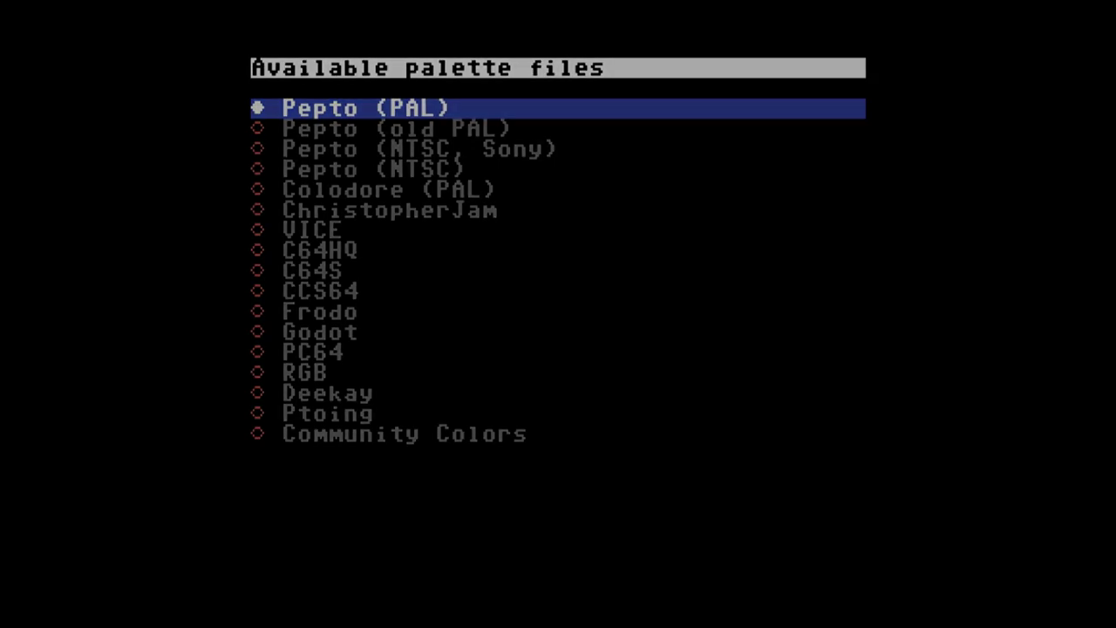
key(Down)
key(Down)
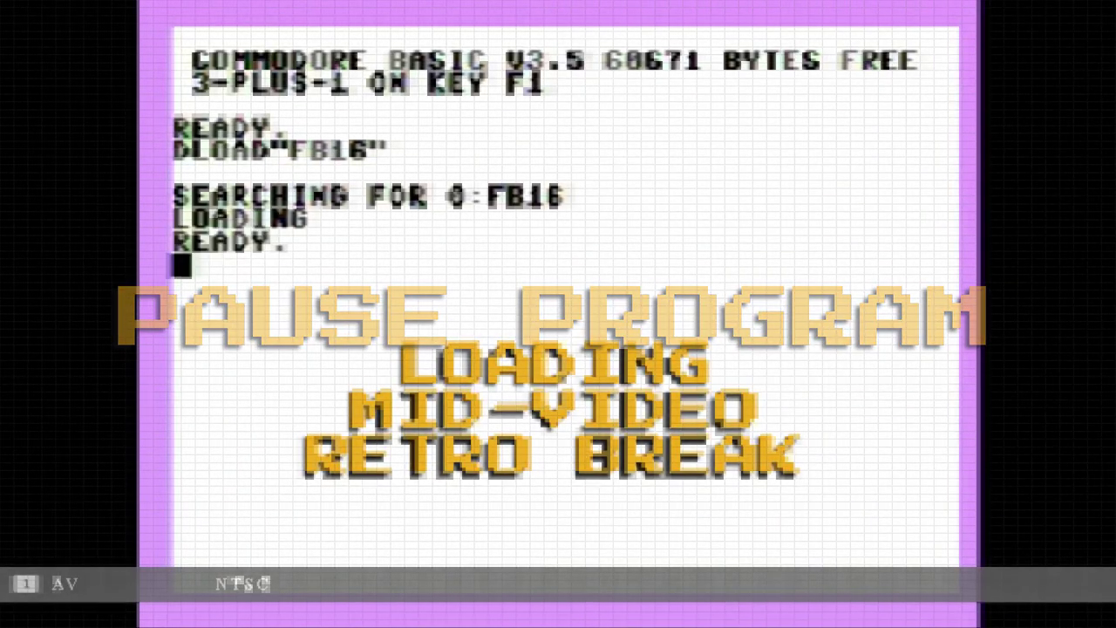
Step: Run the loaded FB16 file browser on the Plus/4 and look through the list of programs
text(RUN)
key(Return)
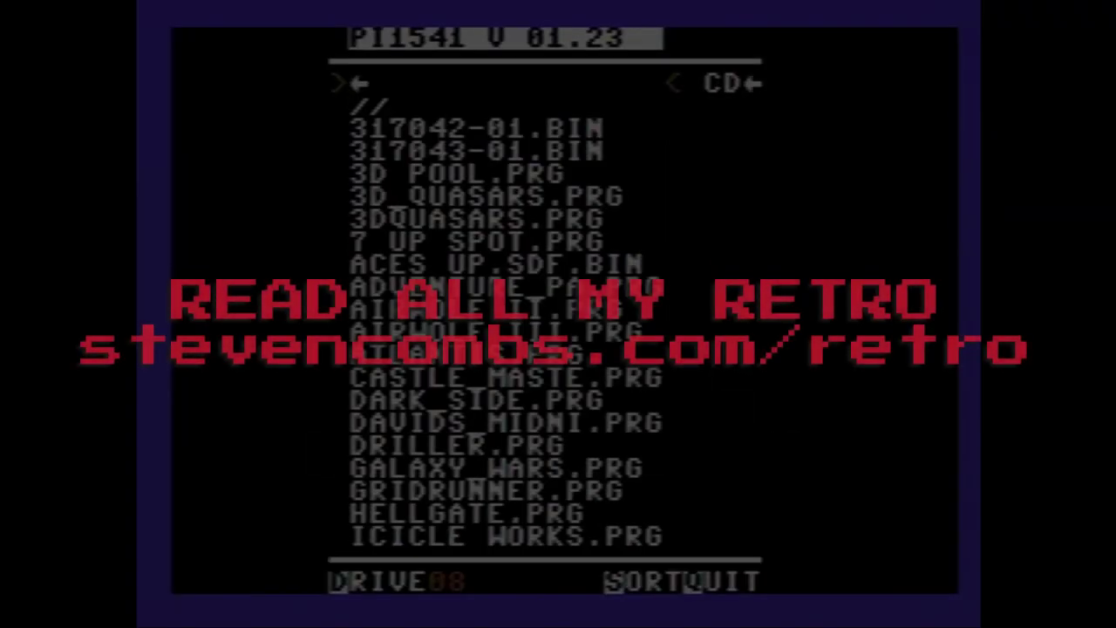
key(Down)
key(Down)
key(Down)
key(Down)
key(Down)
key(Down)
key(Down)
key(Down)
key(Down)
key(Down)
key(Down)
key(Down)
key(Down)
key(Down)
key(Down)
key(Down)
key(Down)
key(Down)
key(Down)
key(Down)
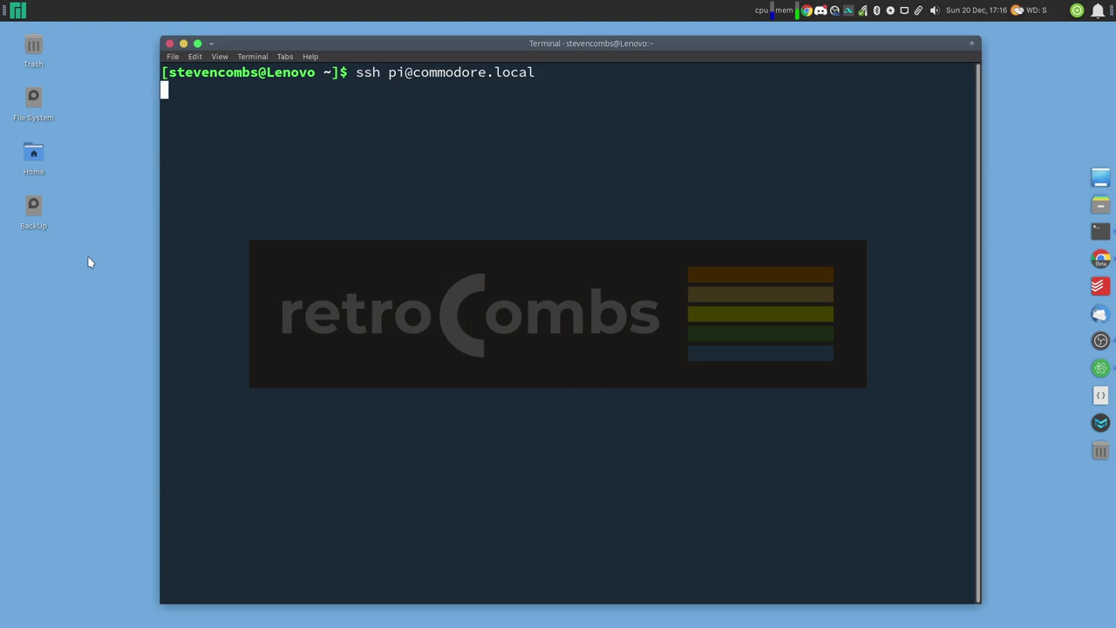
key(Return)
text(yes)
key(Return)
key(Return)
Step: Run the RASPI-CONFIG tool from the Combian64 menu, open the hostname setting in its system options, and exit the tool
key(c)
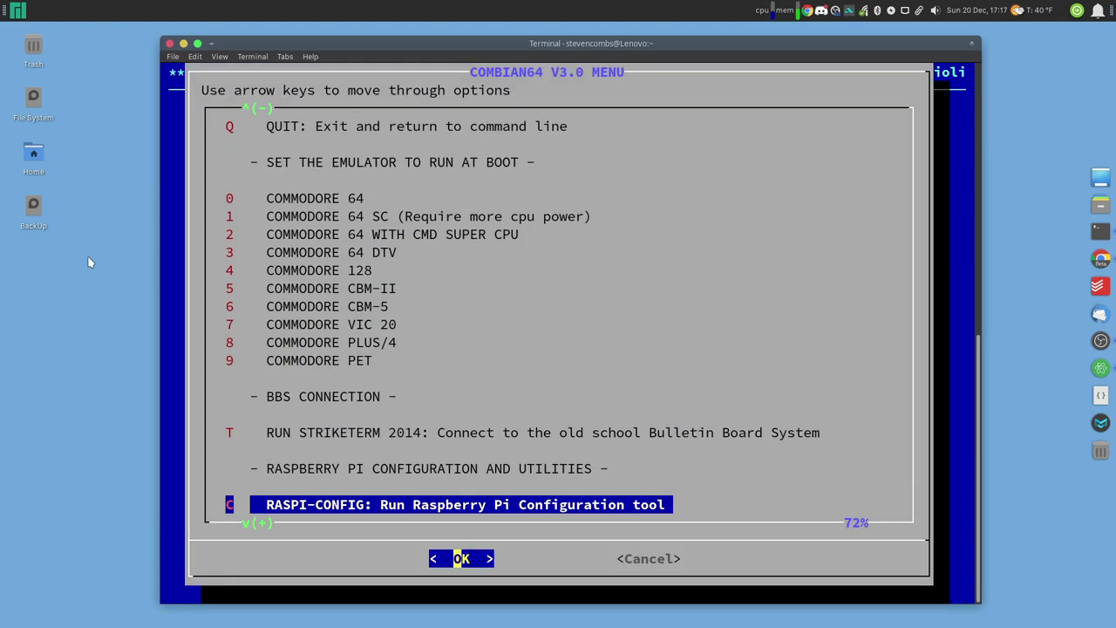
key(Return)
key(Return)
key(Down)
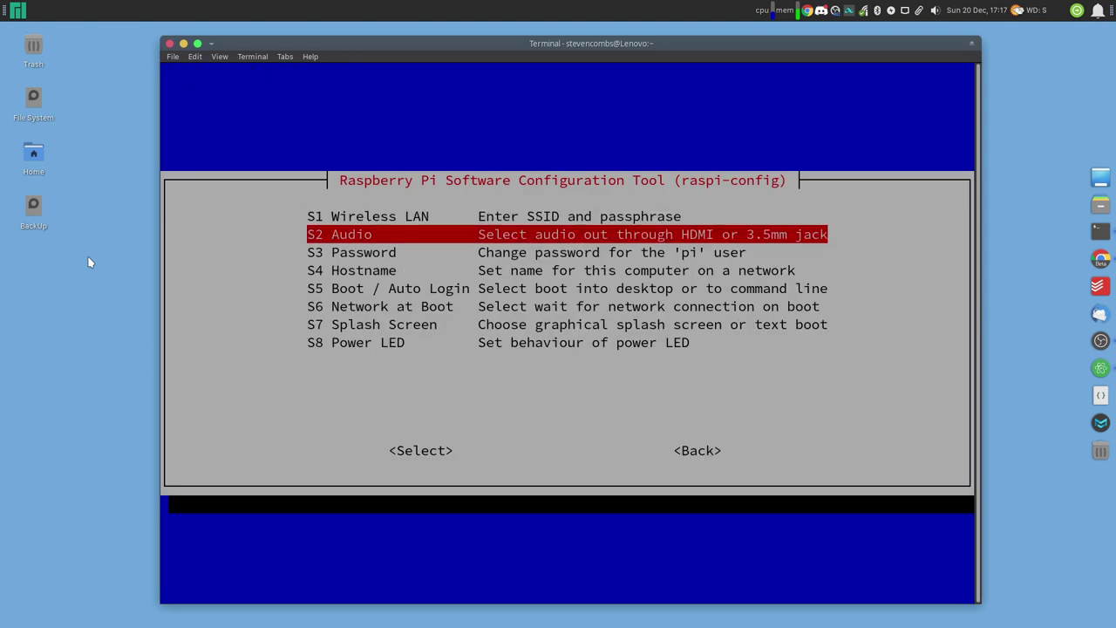
key(Down)
key(Down)
key(Return)
key(Return)
key(Tab)
key(Return)
key(Tab)
key(Tab)
key(Return)
Step: Quit the Combian64 menu to the command line and list the home directory's contents with ls
key(q)
key(Return)
text(ls)
key(Return)
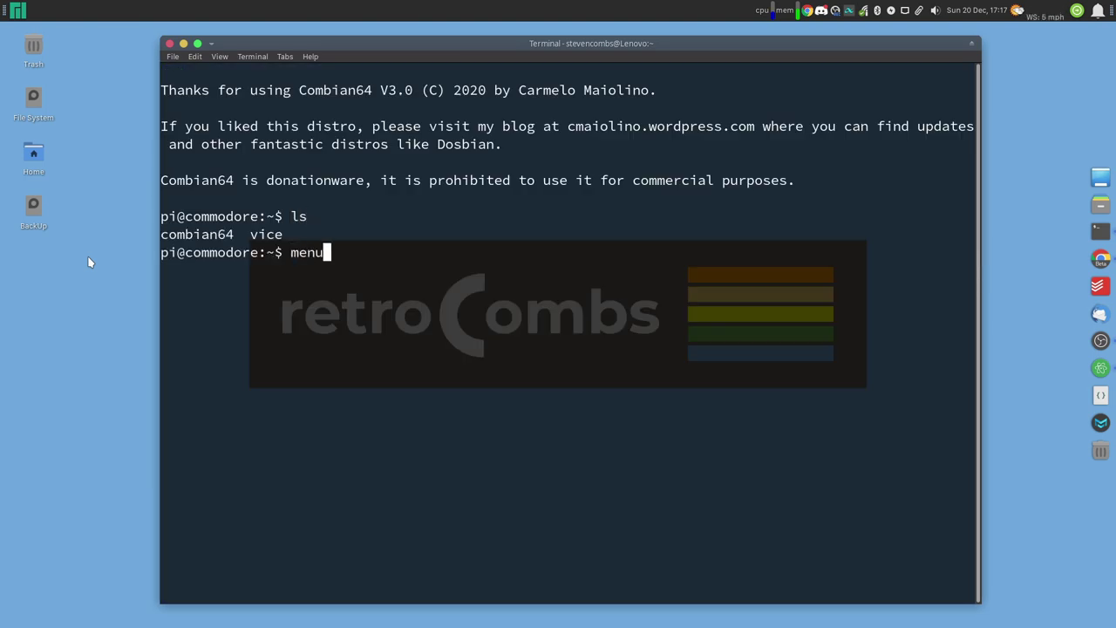
Step: Reopen the Combian64 menu with the menu command, then quit it and exit the SSH session
text(menu)
key(Return)
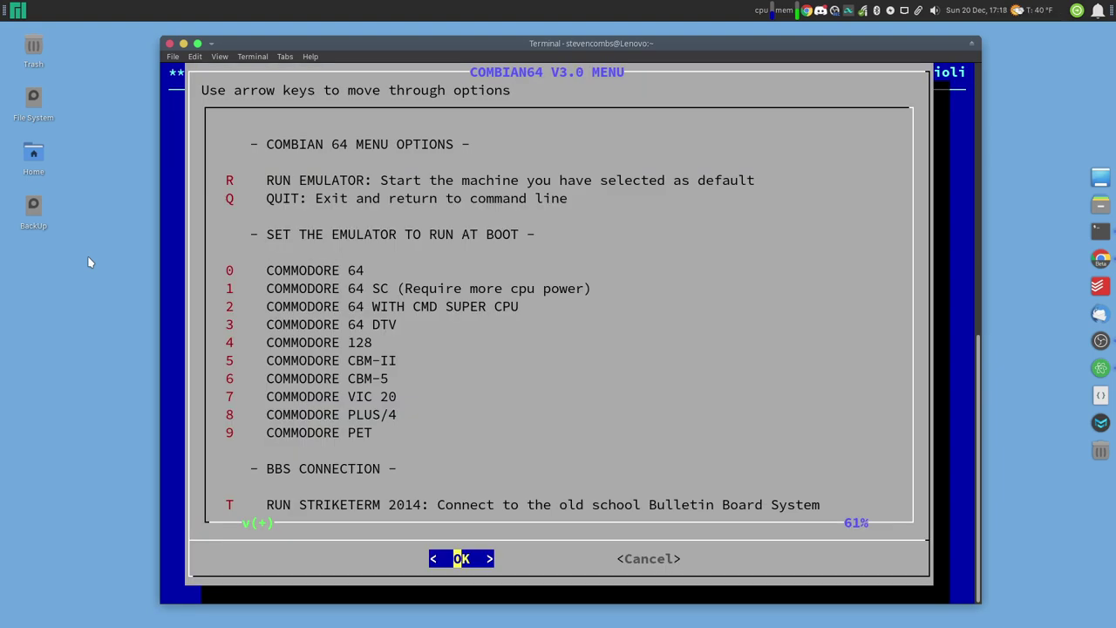
key(q)
key(Return)
text(exit)
key(Return)
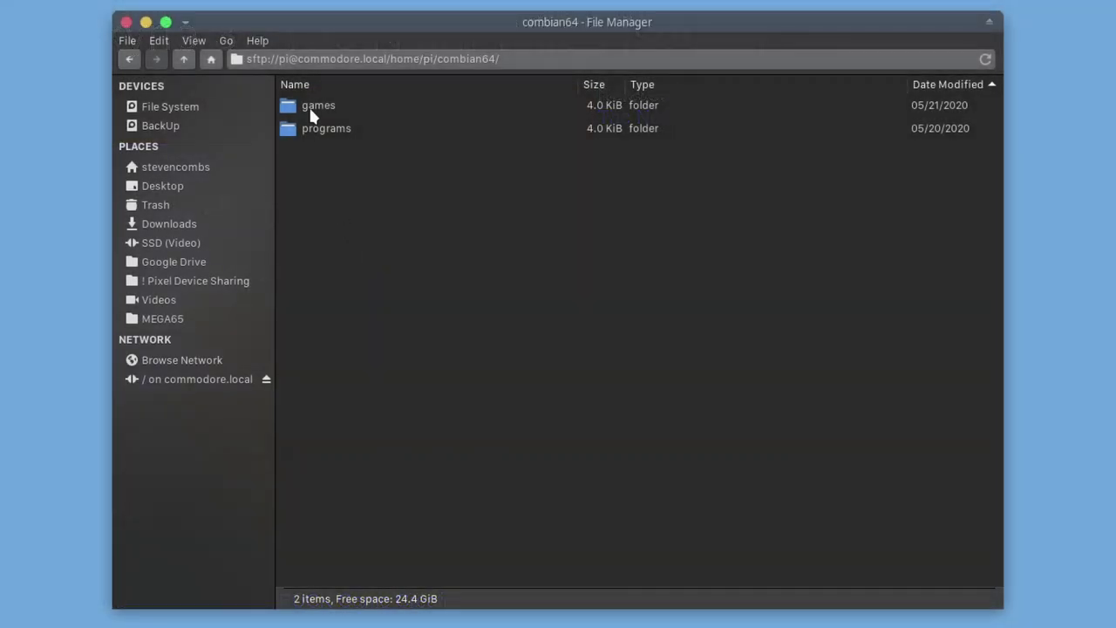
Step: Look inside the games folder on the Pi, then delete the games and programs folders from combian64
double_click(308, 104)
click(129, 58)
shift+click(298, 129)
right_click(307, 128)
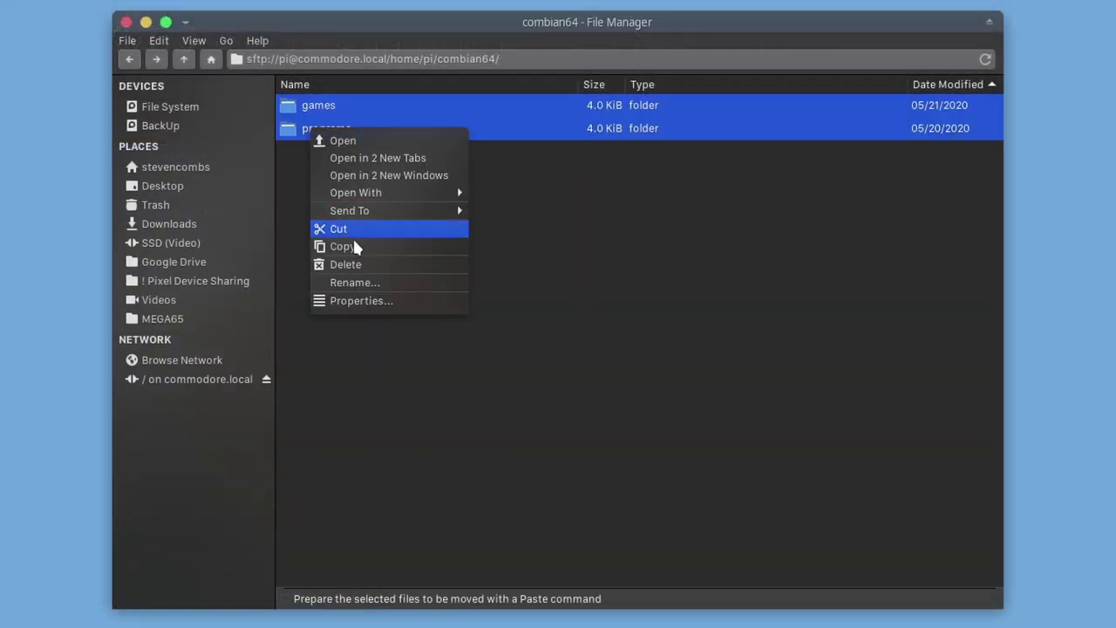
click(353, 262)
click(612, 379)
Step: Create a folder named c64-games in combian64 and copy the disk image VALKYRIE 3.d64 into it
right_click(340, 146)
click(363, 156)
text(c64-games)
key(Return)
double_click(301, 106)
drag(113, 214, 345, 209)
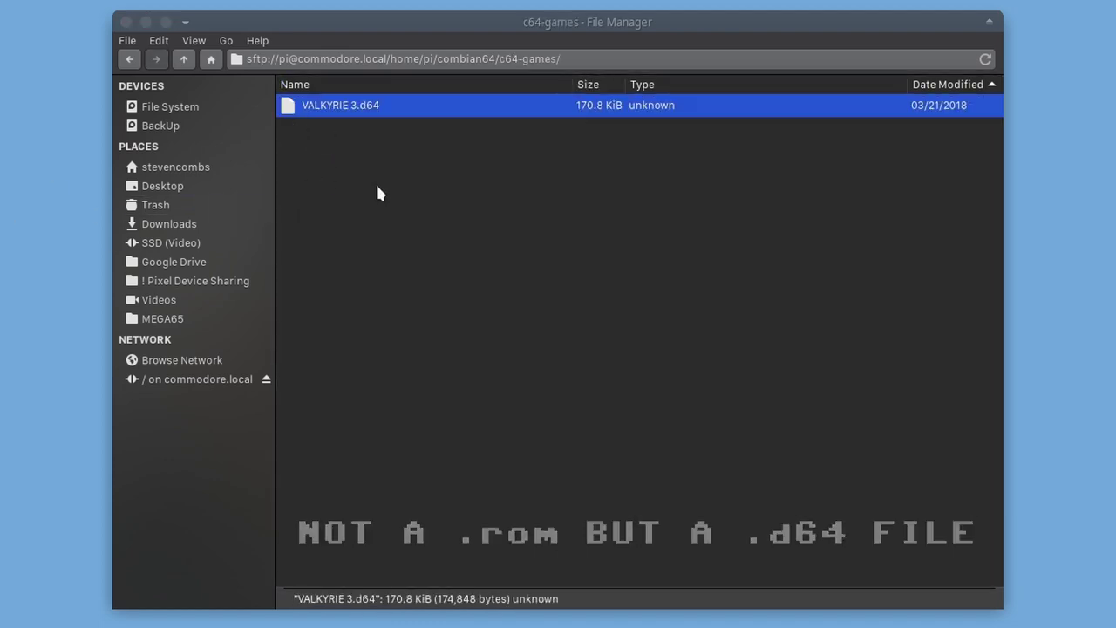
Step: Go back out of the c64-games folder and open the root location of commodore.local
click(129, 60)
click(130, 60)
click(179, 379)
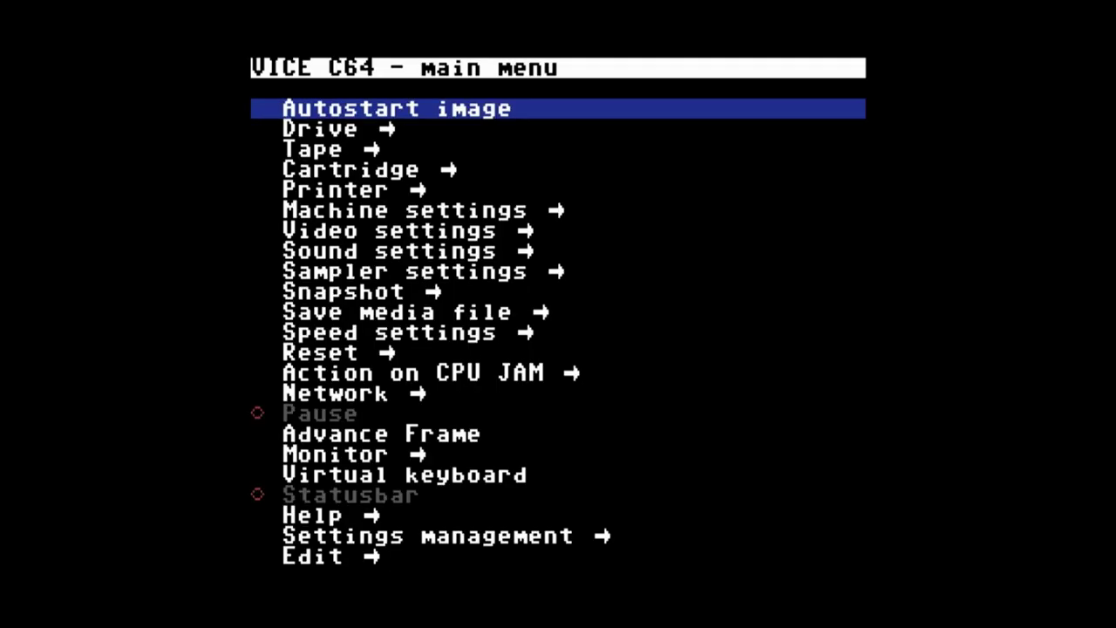
Step: Attach the disk image VALKYRIE 3.d64 from /home/pi/combian64/c64-games to the emulated C64's drive
key(Down)
key(Return)
key(Return)
key(Down)
key(Down)
key(Down)
key(Down)
key(Return)
key(Down)
key(Down)
key(Down)
key(Down)
key(Return)
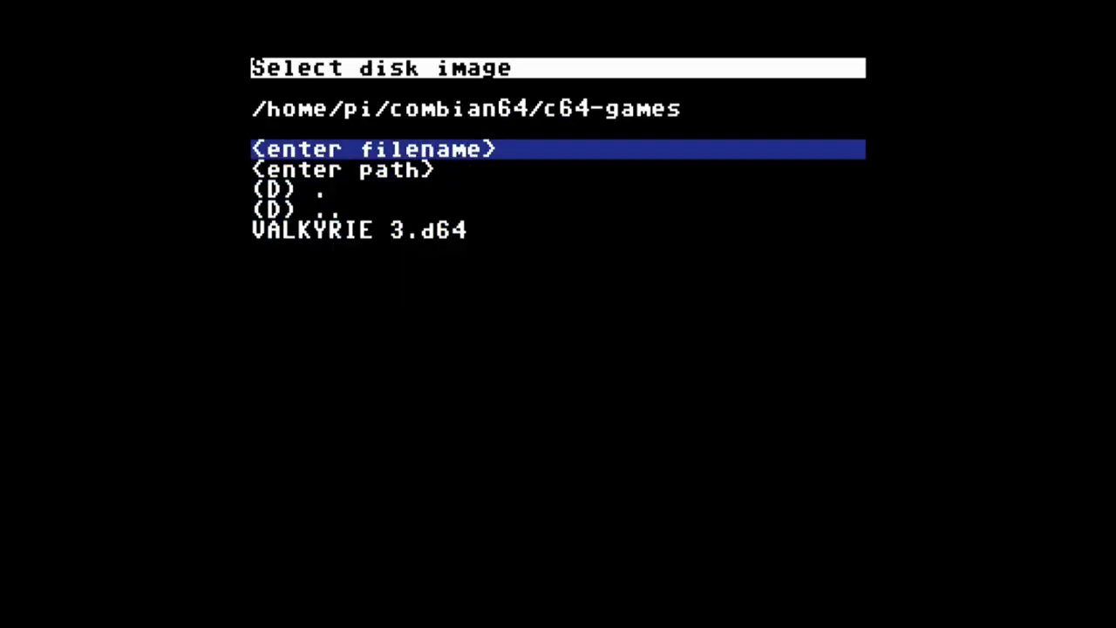
key(Down)
key(Down)
key(Down)
key(Down)
key(Return)
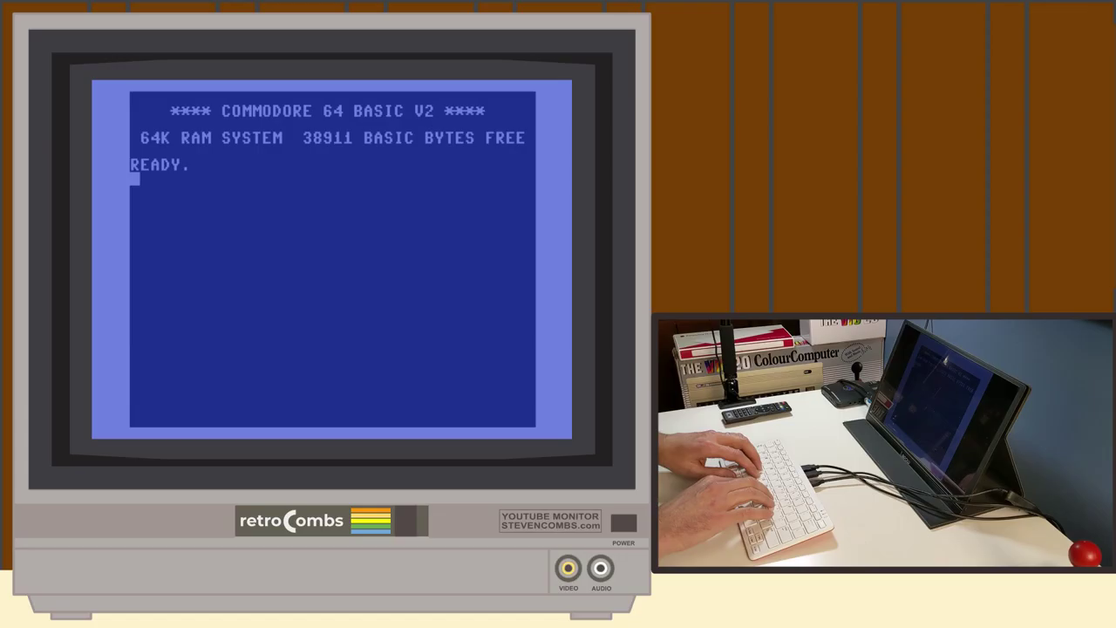
Step: Load the first program from the attached disk with LOAD"*",8,1 and run it
text(LOAD"*")
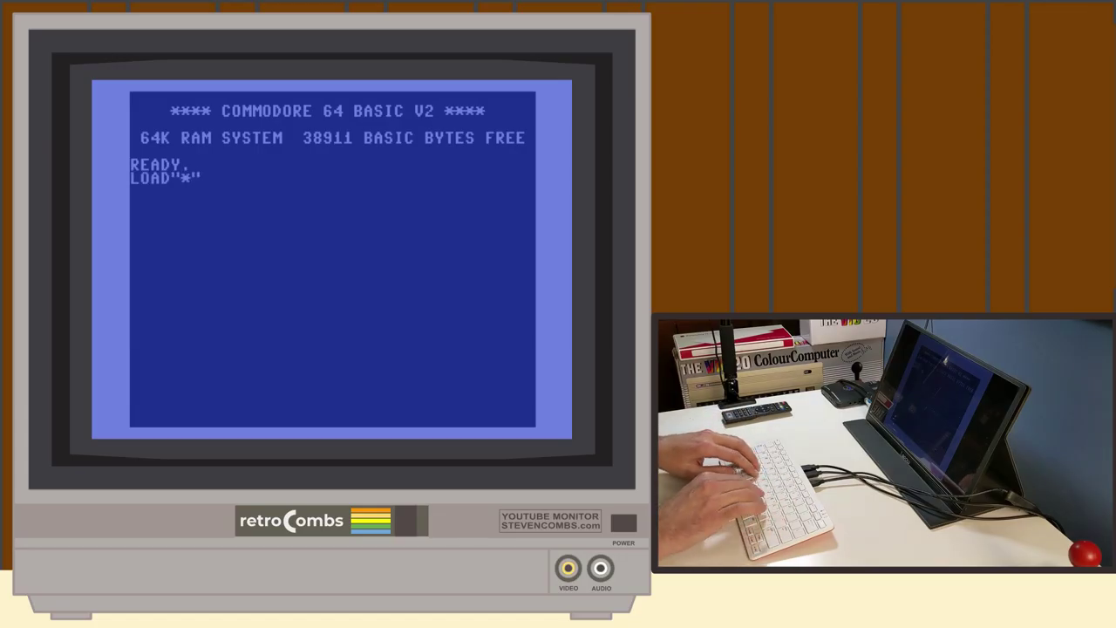
text(,8,1)
key(Return)
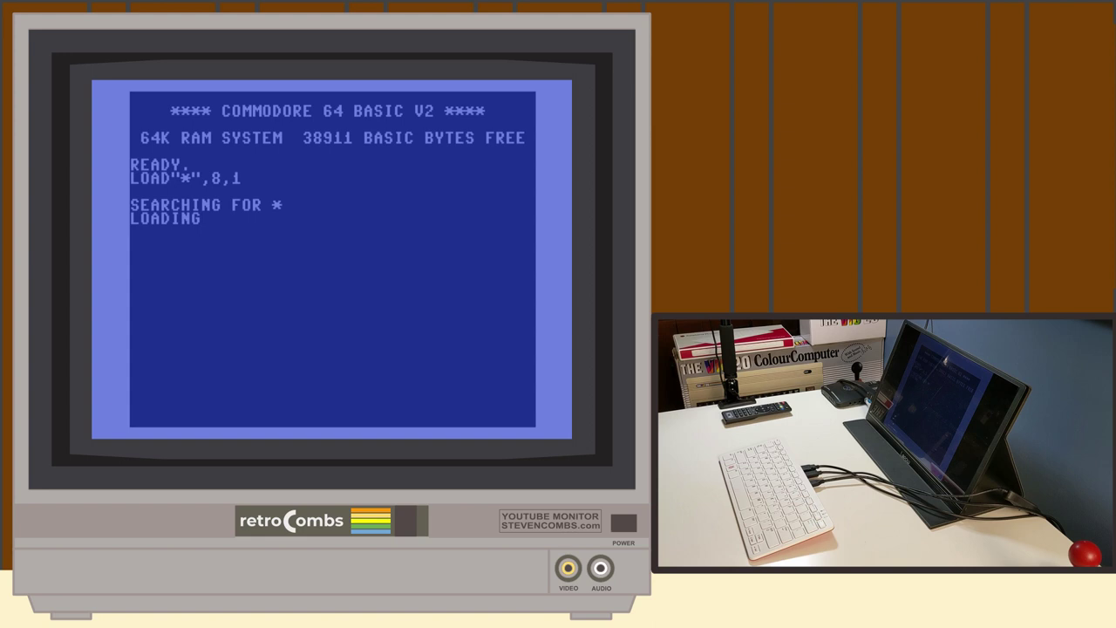
text(RUN)
key(Return)
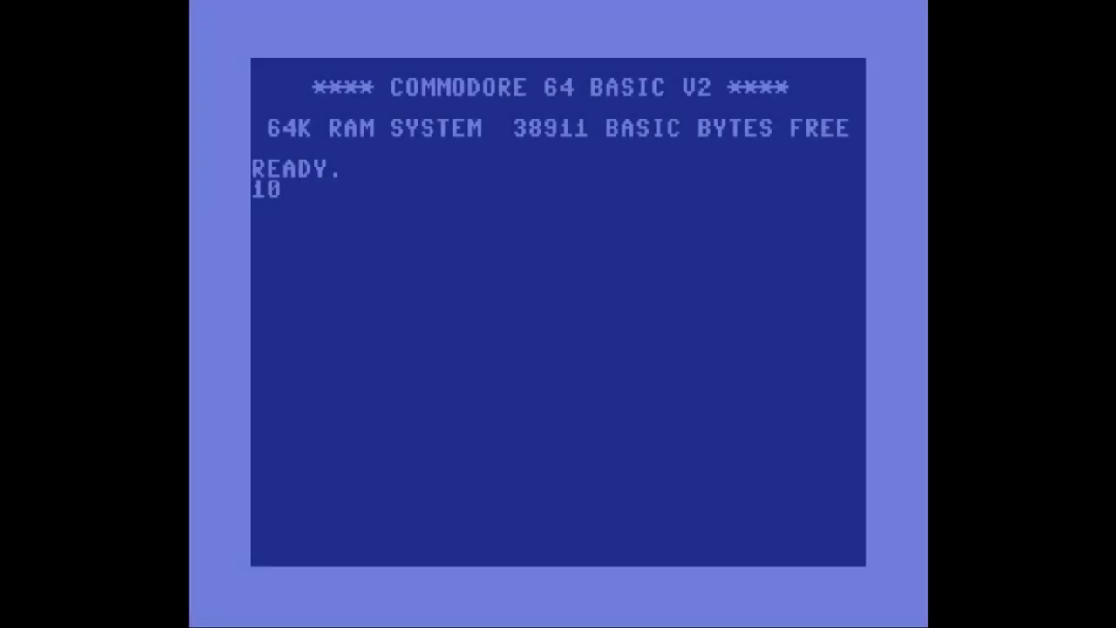
Step: Set the active keymap to Positional in the VICE settings management
key(F12)
key(Down)
key(Down)
key(Down)
key(Down)
key(Down)
key(Down)
key(Down)
key(Down)
key(Down)
key(Down)
key(Down)
key(Down)
key(Down)
key(Down)
key(Down)
key(Down)
key(Down)
key(Down)
key(Down)
key(Down)
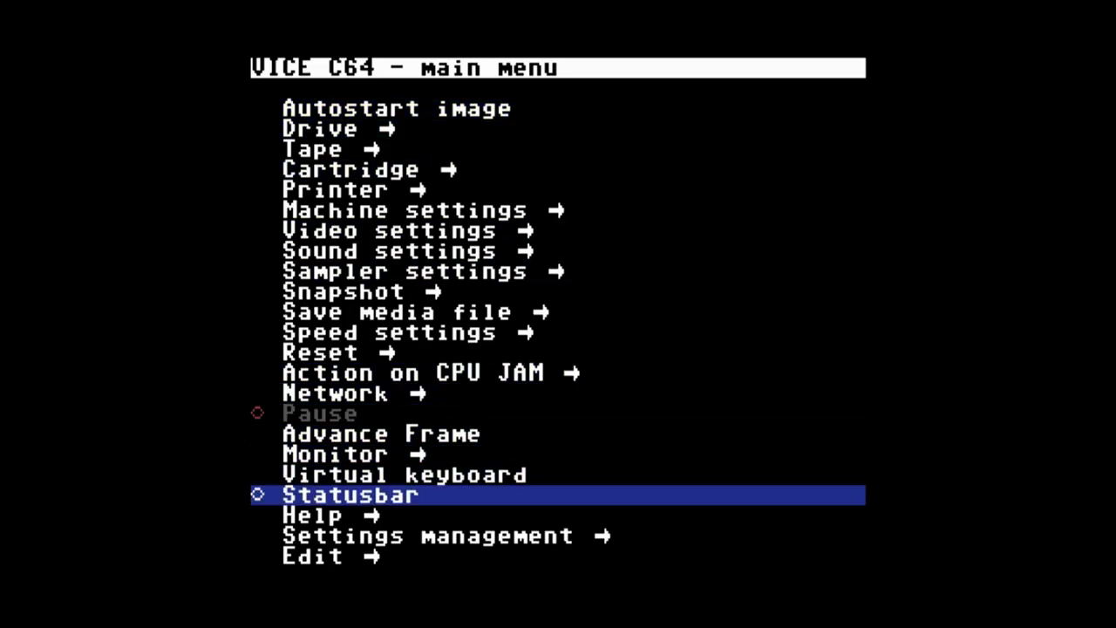
key(Return)
key(Down)
key(Down)
key(Down)
key(Down)
key(Down)
key(Down)
key(Down)
key(Return)
key(Down)
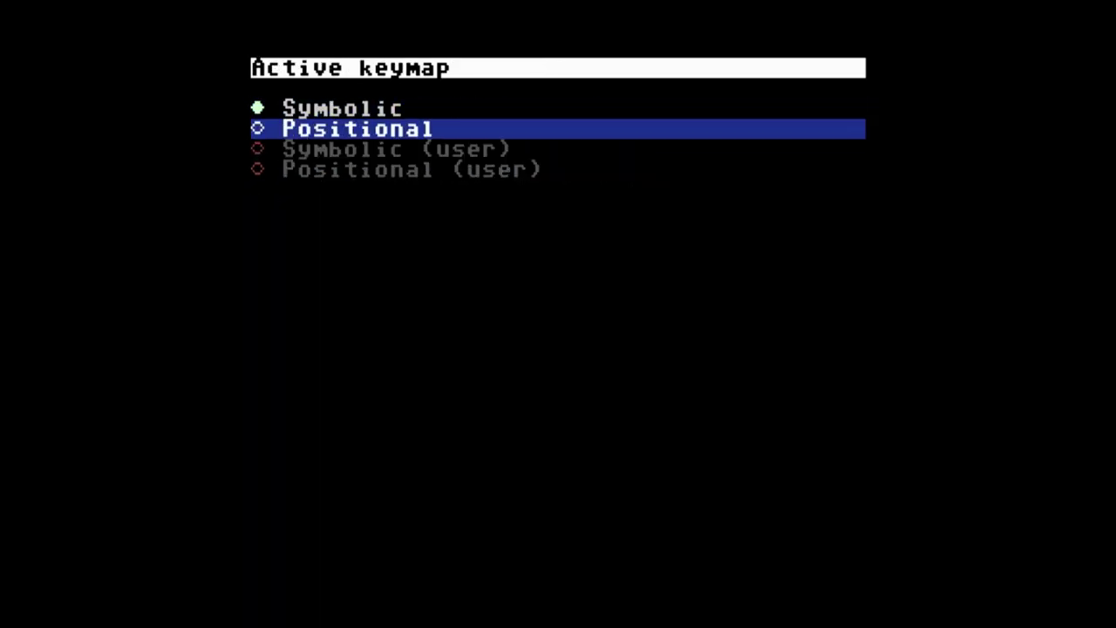
key(Return)
Step: Save the current VICE settings and return to the C64 screen
key(Up)
key(Up)
key(Up)
key(Up)
key(Up)
key(Up)
key(Return)
key(F12)
key(F12)
key(F12)
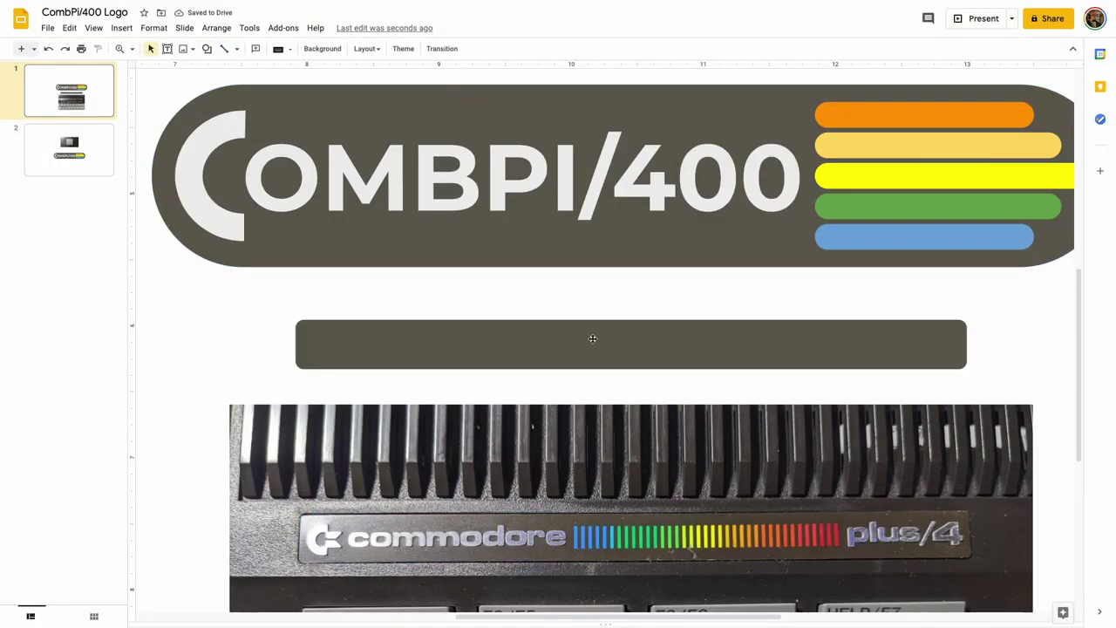
Step: Switch to the CombPi/400 Logo presentation and build the Combian pi/400 badge on the dark rounded bar with logo, lettering and duplicated shapes
key(ctrl+v)
mouse_move(226, 262)
mouse_down()
mouse_move(293, 311)
mouse_move(413, 314)
mouse_move(446, 346)
mouse_move(913, 344)
mouse_up()
key(ctrl+d)
text(IAN)
key(Escape)
click(501, 347)
click(207, 49)
mouse_move(523, 330)
mouse_down()
mouse_move(533, 392)
mouse_move(504, 273)
mouse_up()
key(ctrl+d)
click(255, 49)
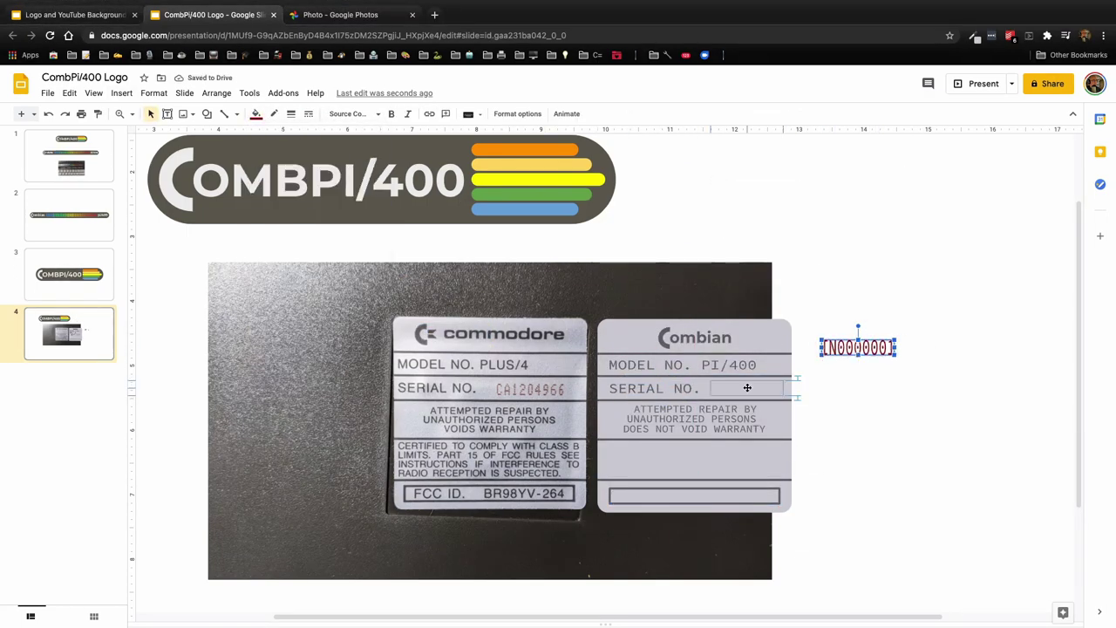
Step: Place the red serial number text on the Combian label's SERIAL NO. line and add a new slide
drag(862, 344, 745, 389)
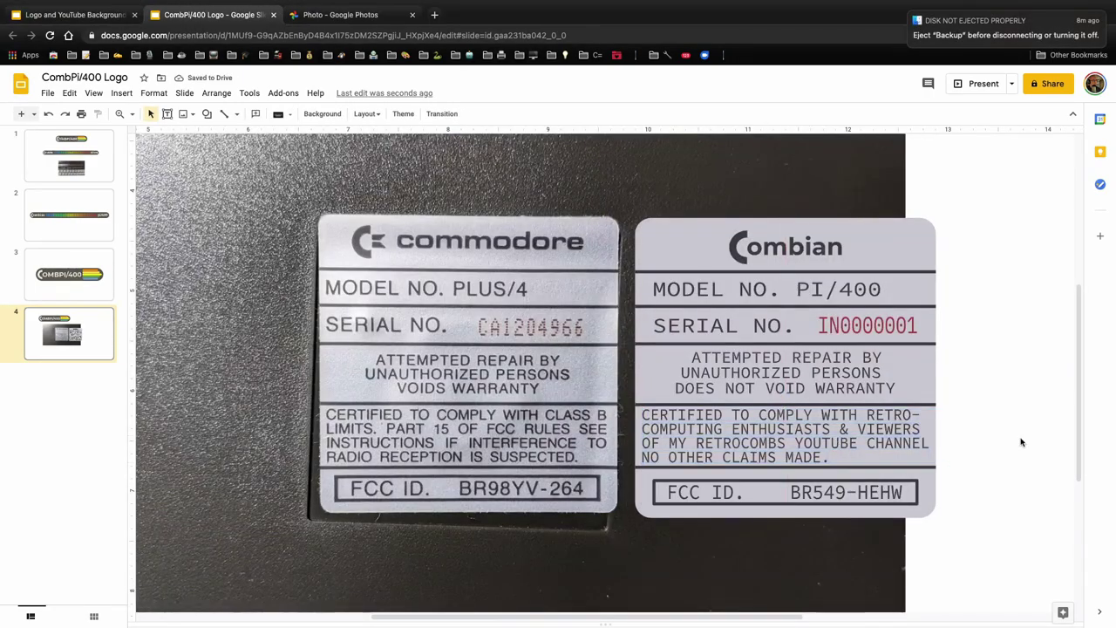
right_click(697, 209)
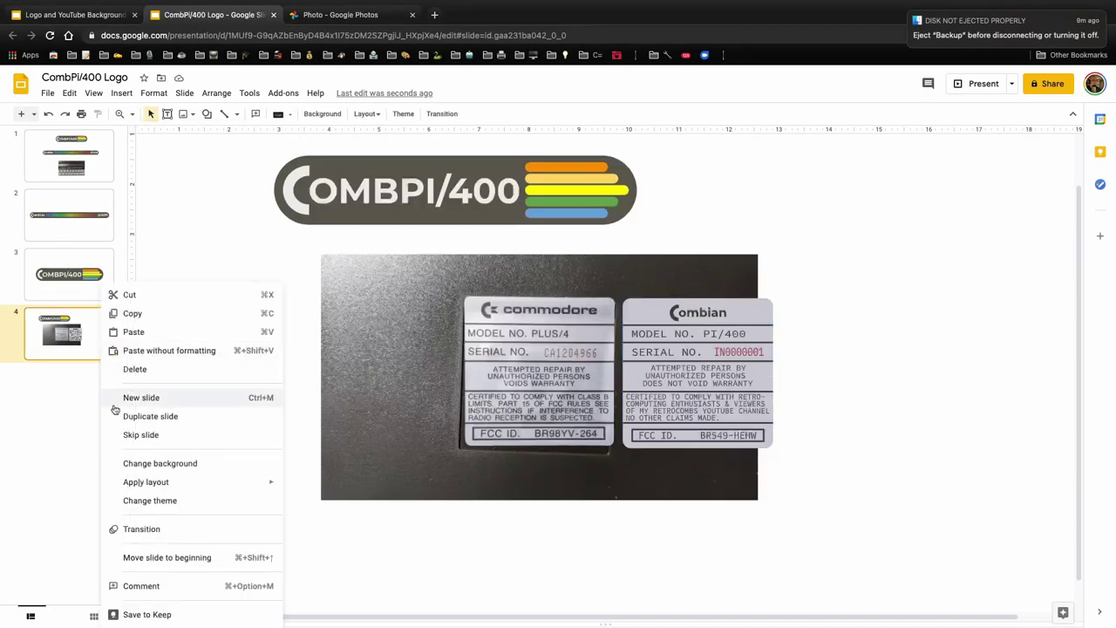
click(122, 394)
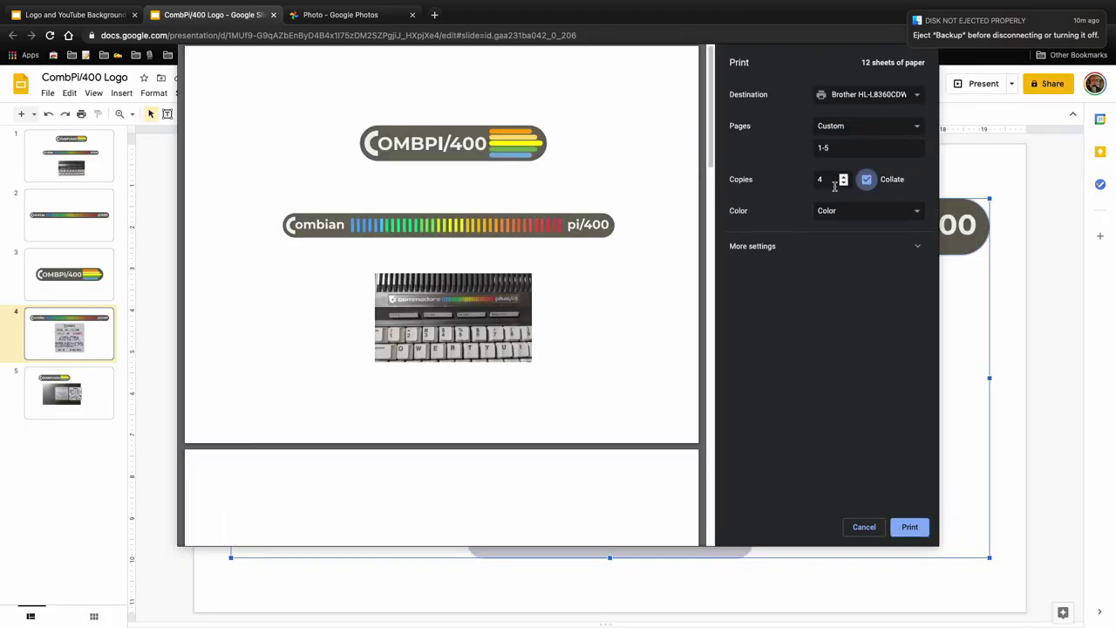
Step: Set the number of copies to 4 for printing the logo slides
text(4)
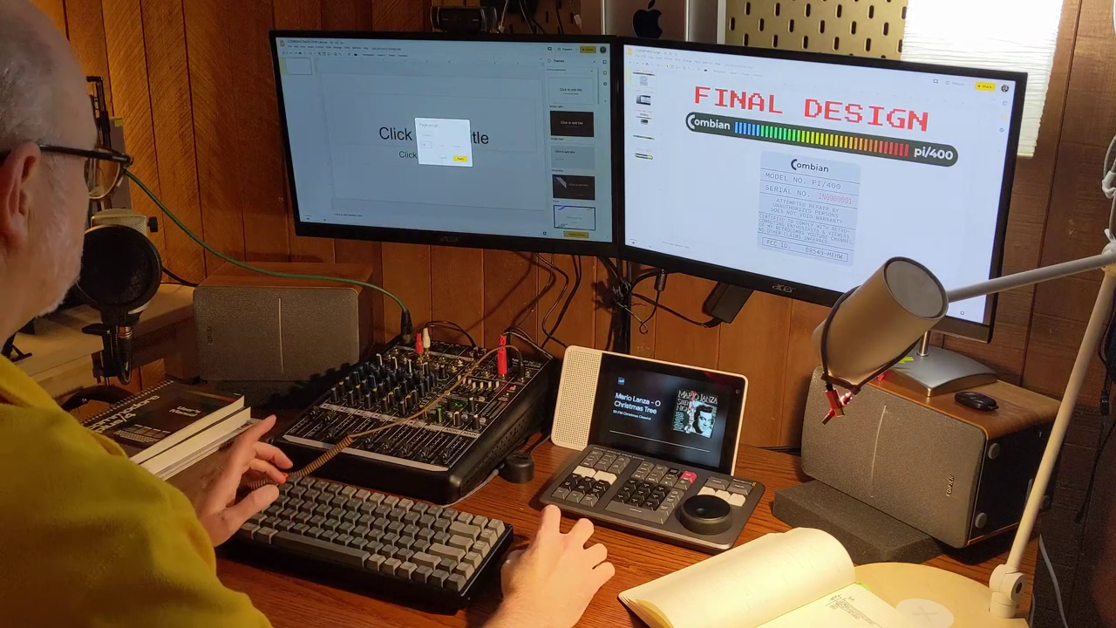
key(Return)
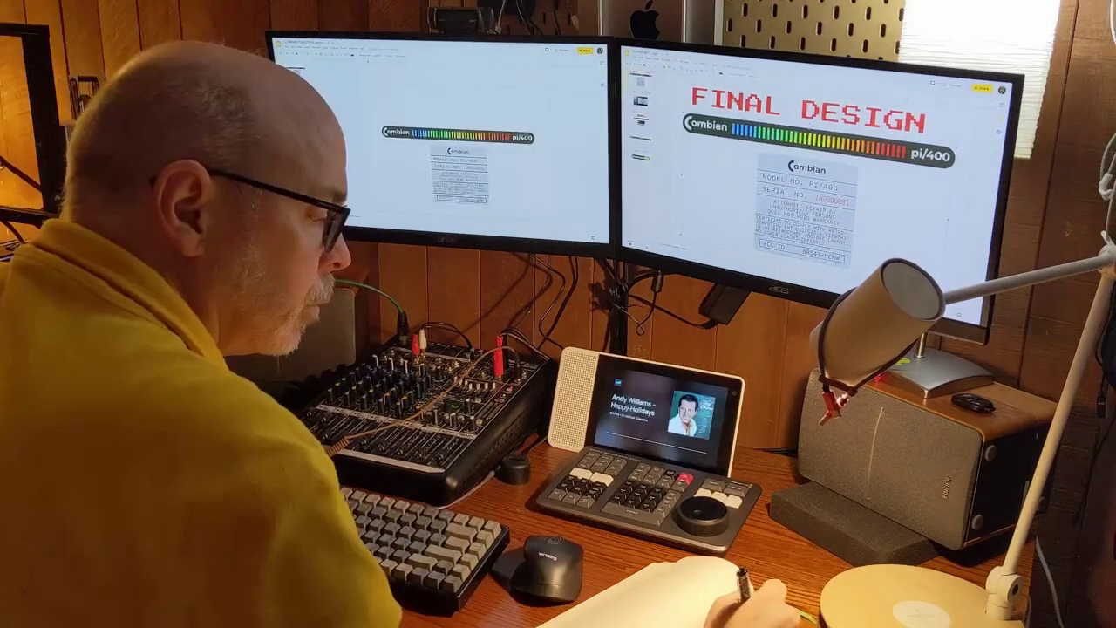